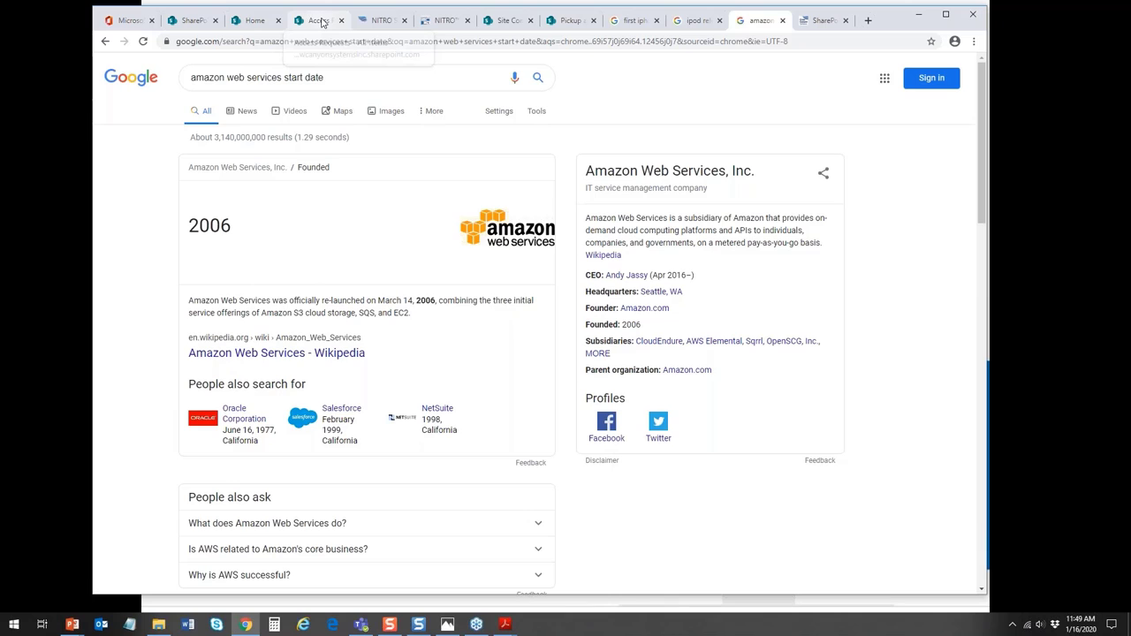
Open a blank new item form in the Access Requests list.
left_click(319, 20)
left_click(380, 20)
left_click(318, 20)
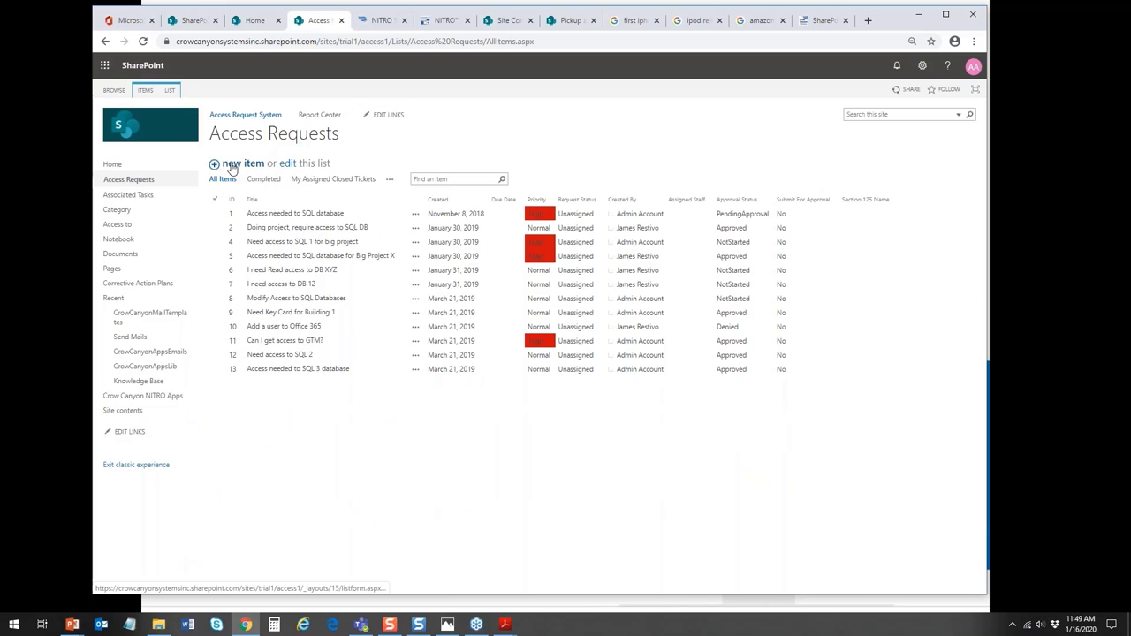
left_click(237, 166)
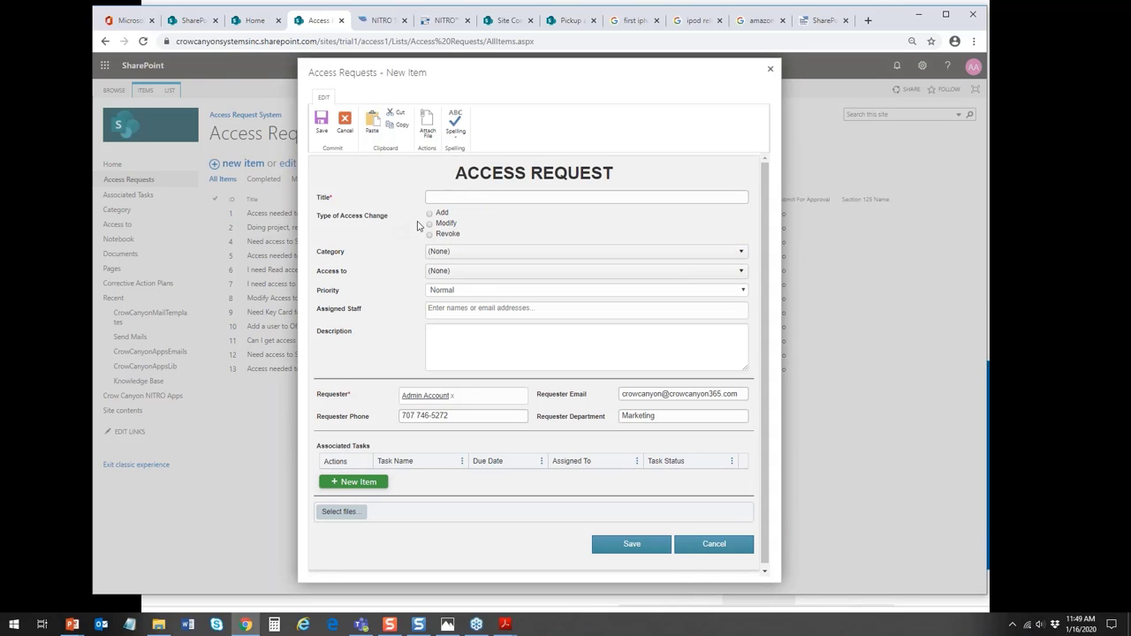
Try the Database category with access to SQL on the new access request, and discard the form without saving.
left_click(438, 252)
left_click(437, 263)
left_click(510, 254)
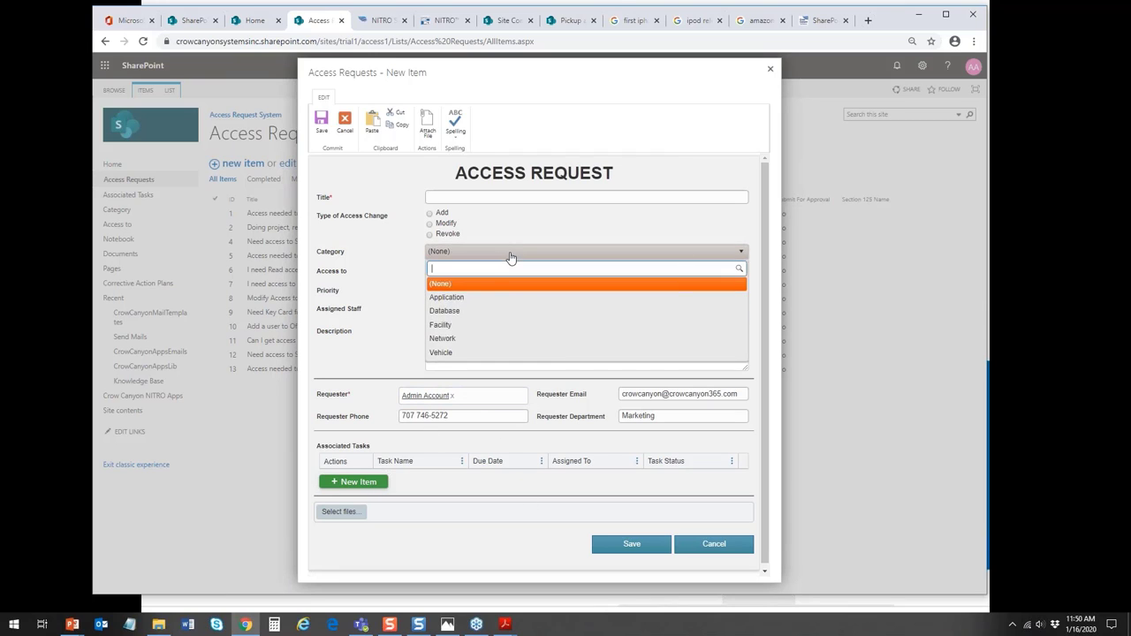
left_click(460, 312)
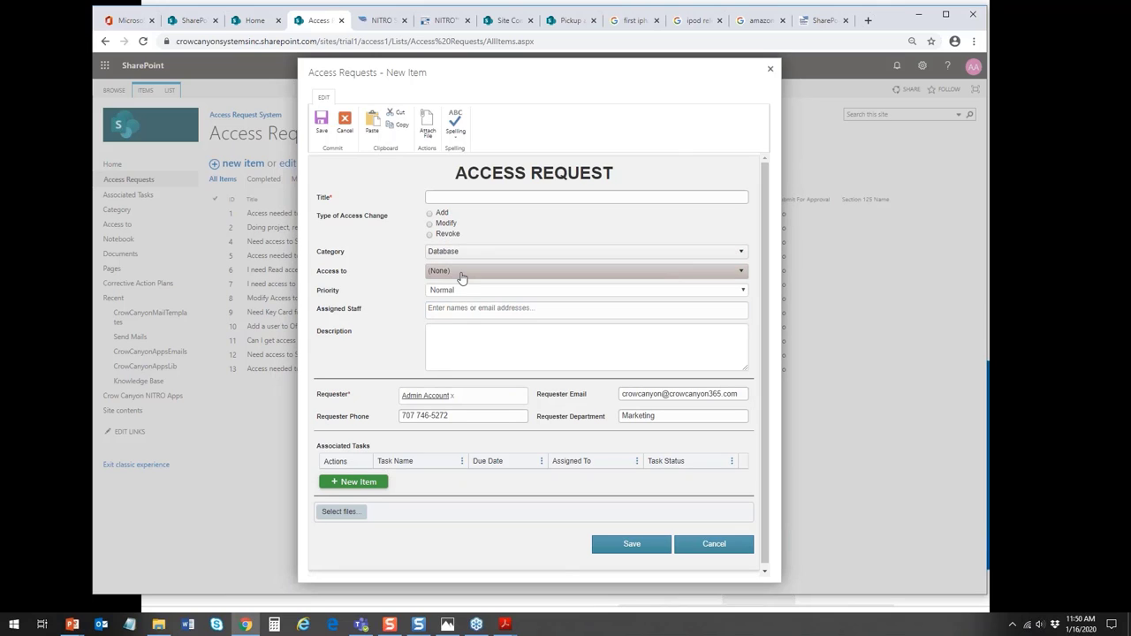
left_click(462, 271)
left_click(442, 344)
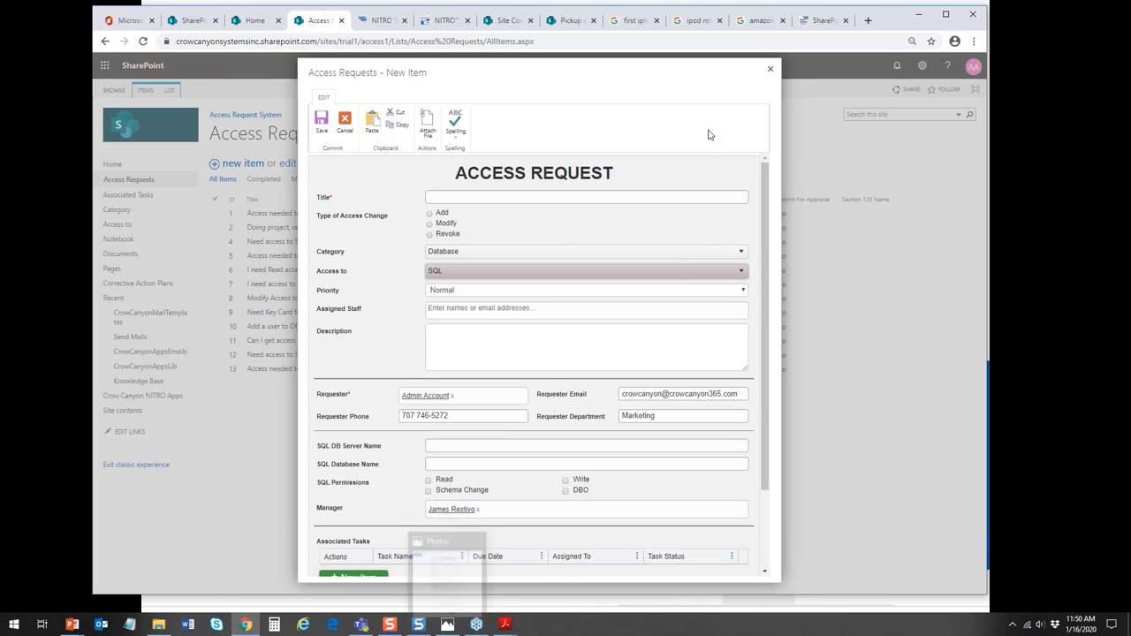
scroll(766, 224, "down", 3)
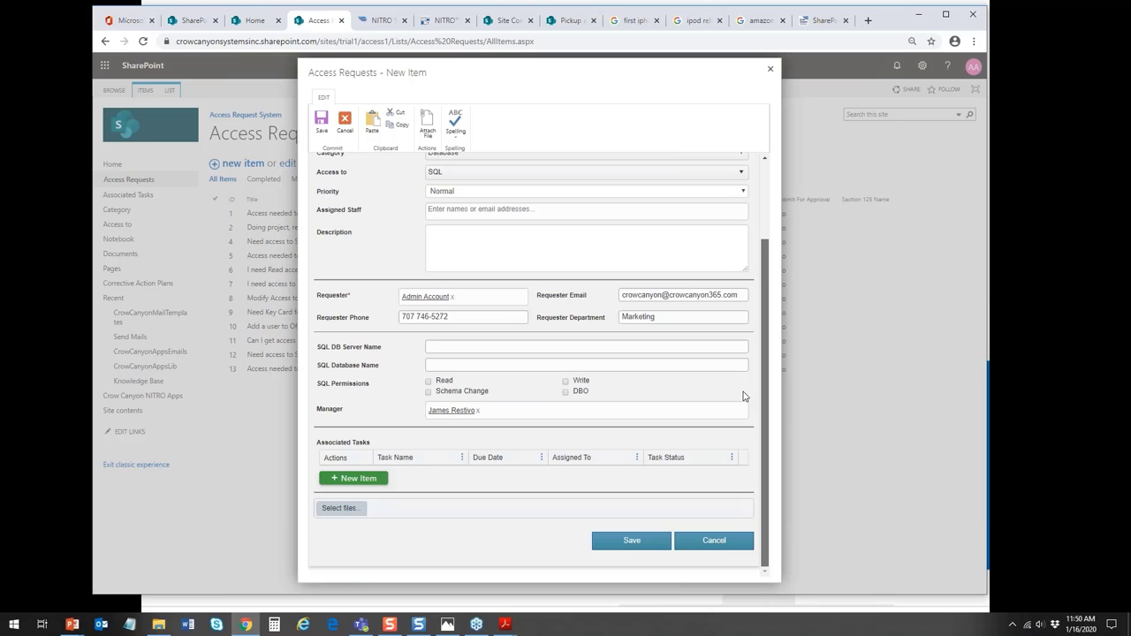
left_click(715, 542)
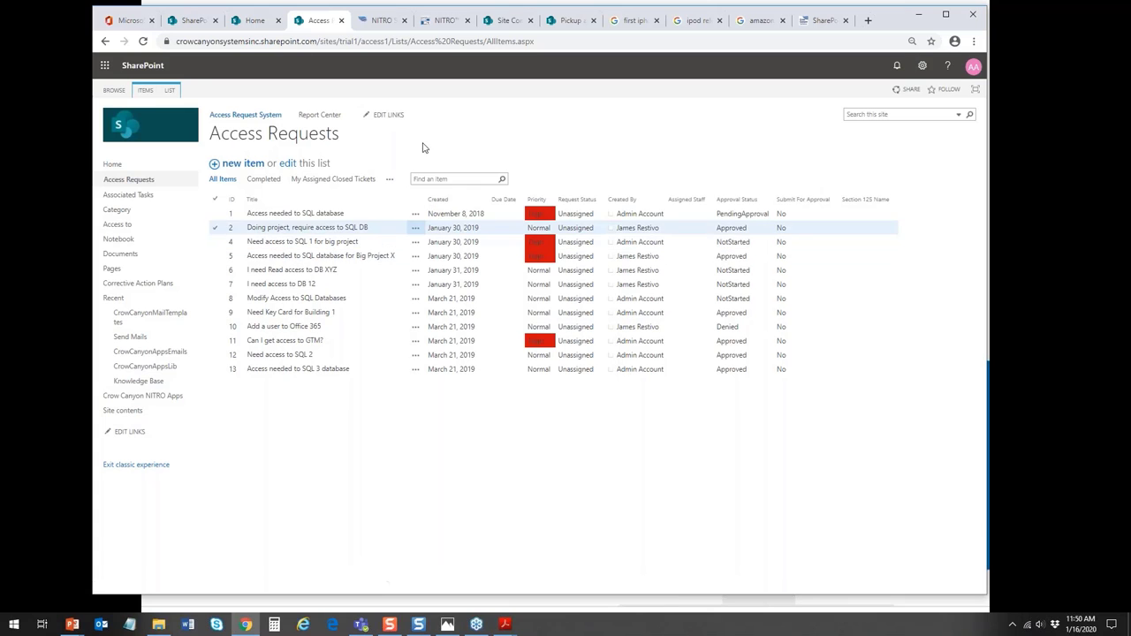
Examine the Form Controls, Actions, Form Settings and Advanced options for the Access Requests form in NITRO Forms Designer.
key("ctrl+Tab")
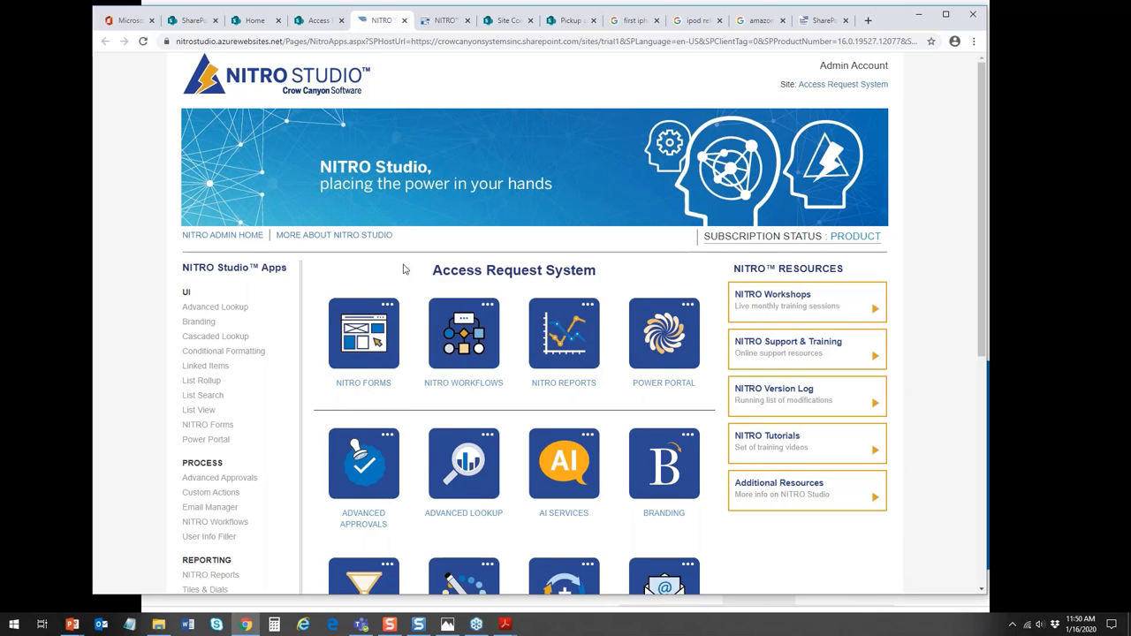
left_click(446, 19)
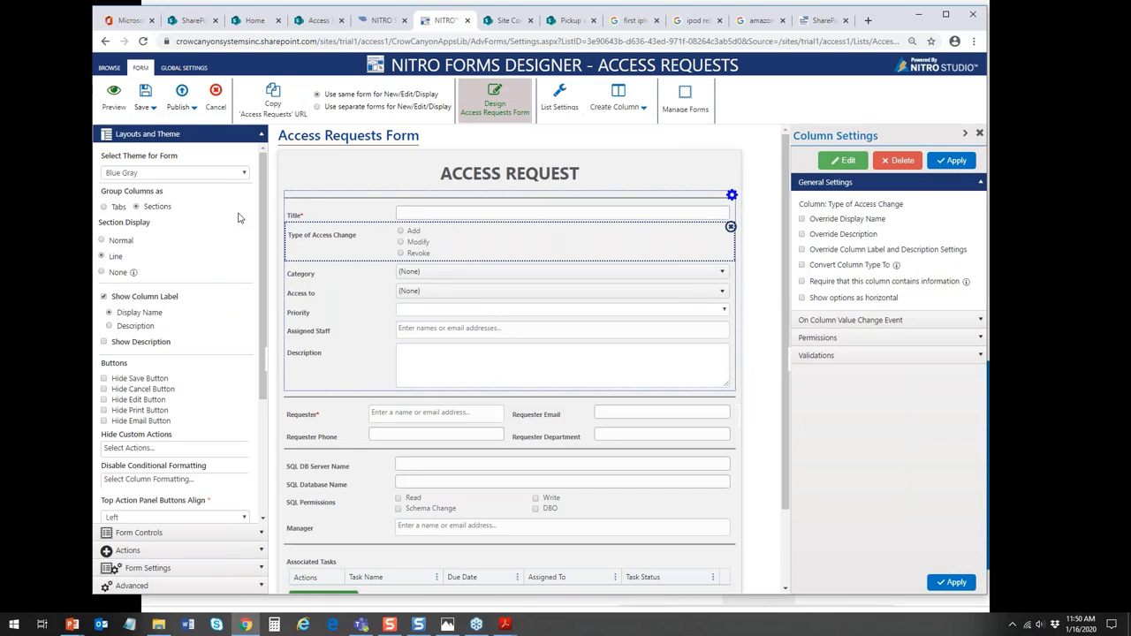
left_click(256, 137)
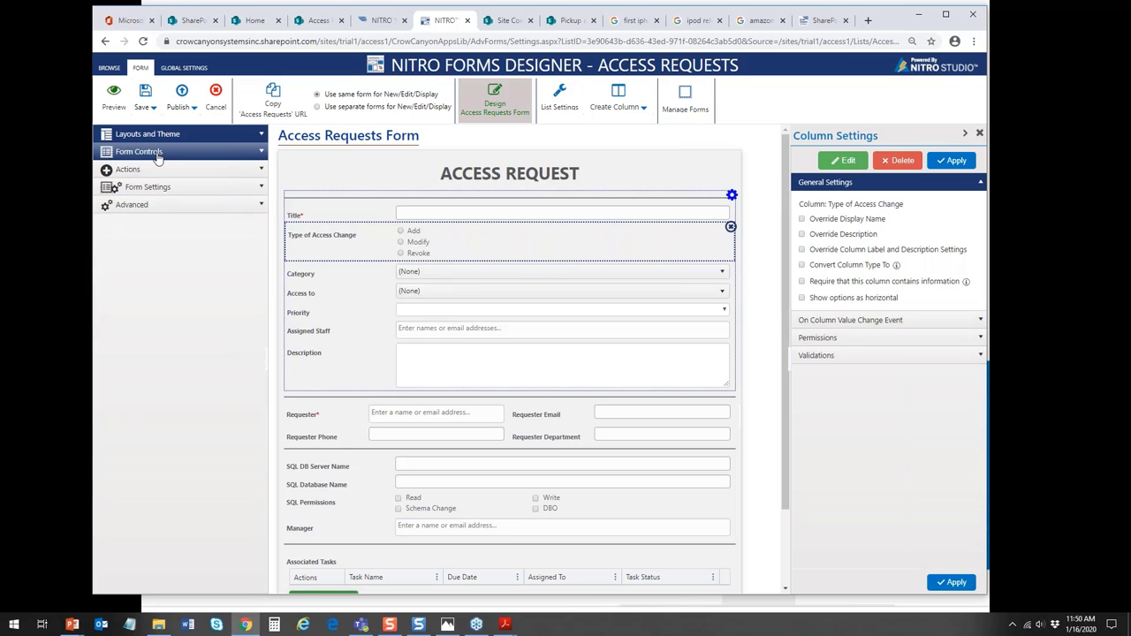
left_click(158, 153)
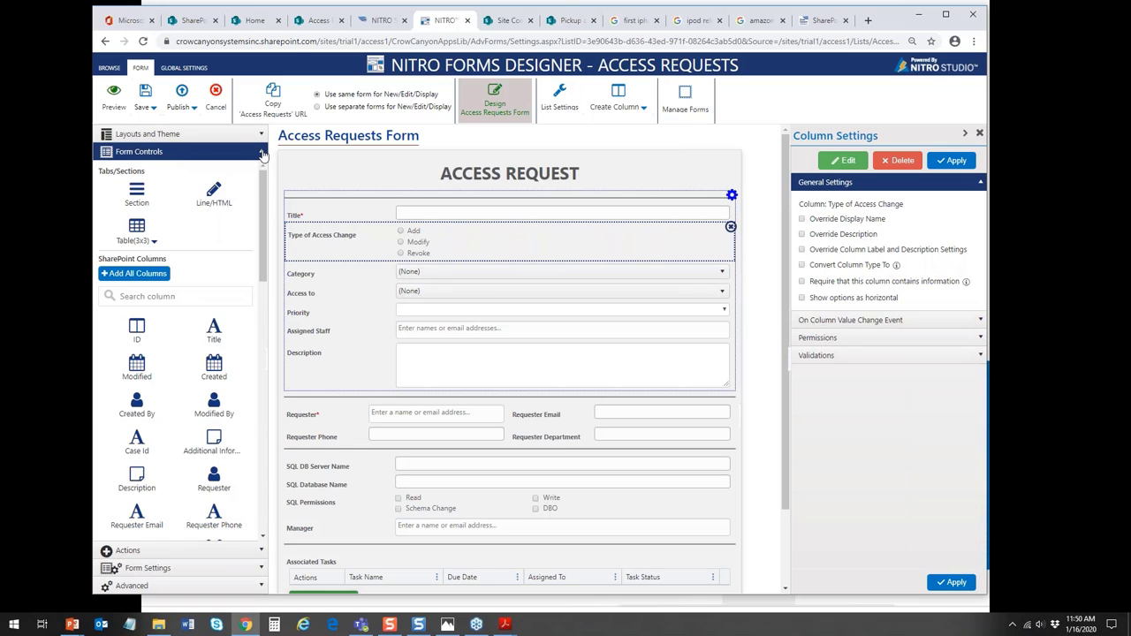
left_click(262, 153)
left_click(262, 169)
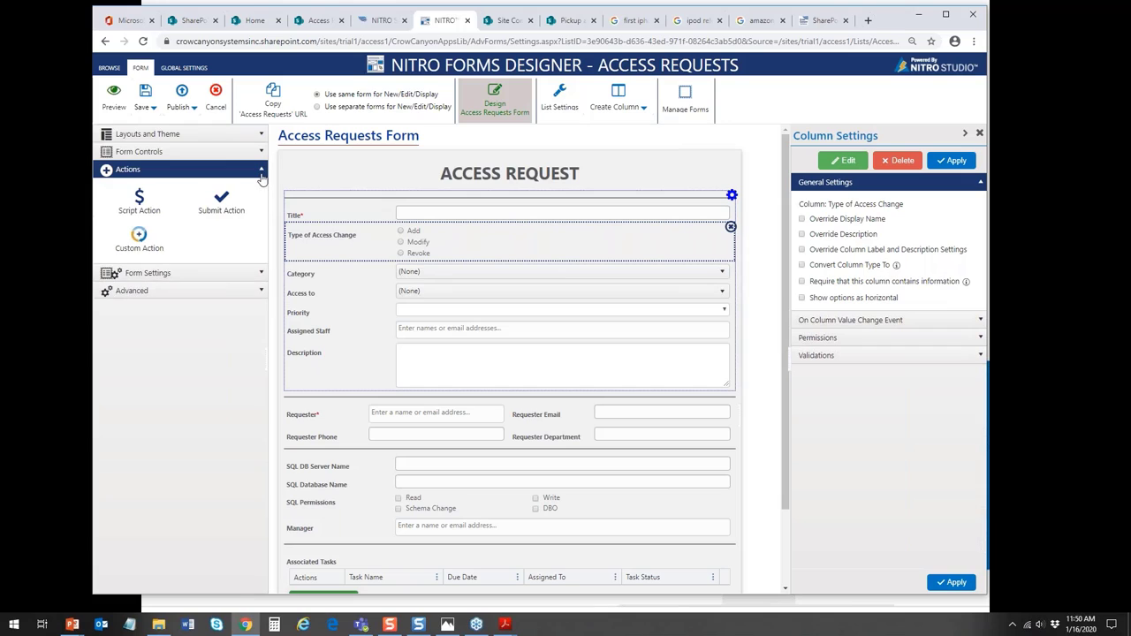
left_click(262, 173)
left_click(261, 185)
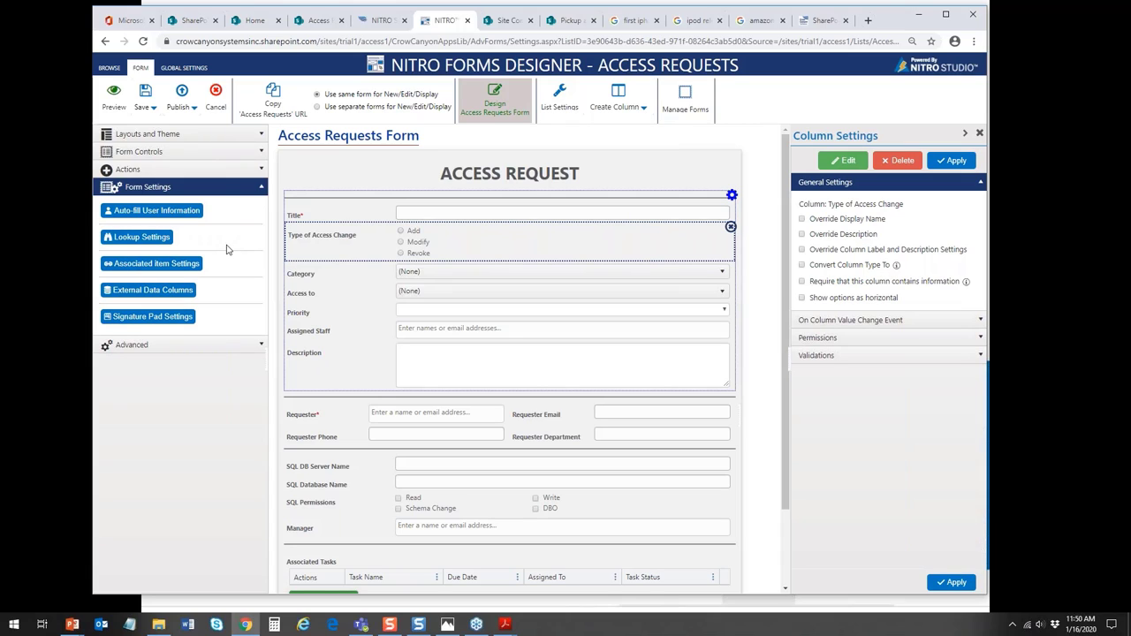
left_click(262, 187)
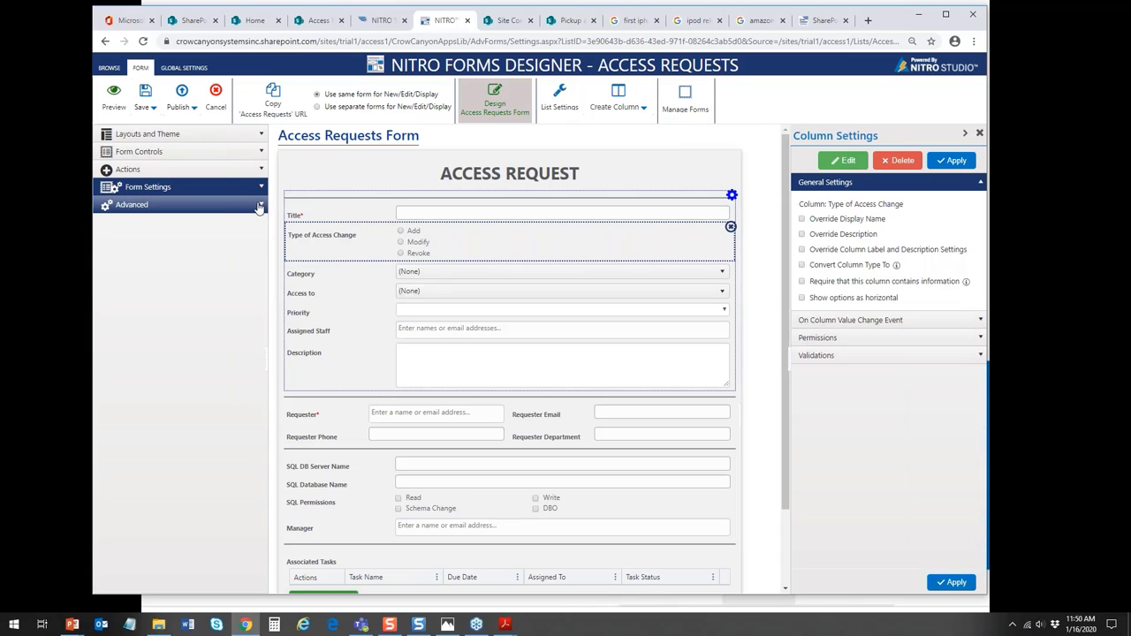
left_click(260, 205)
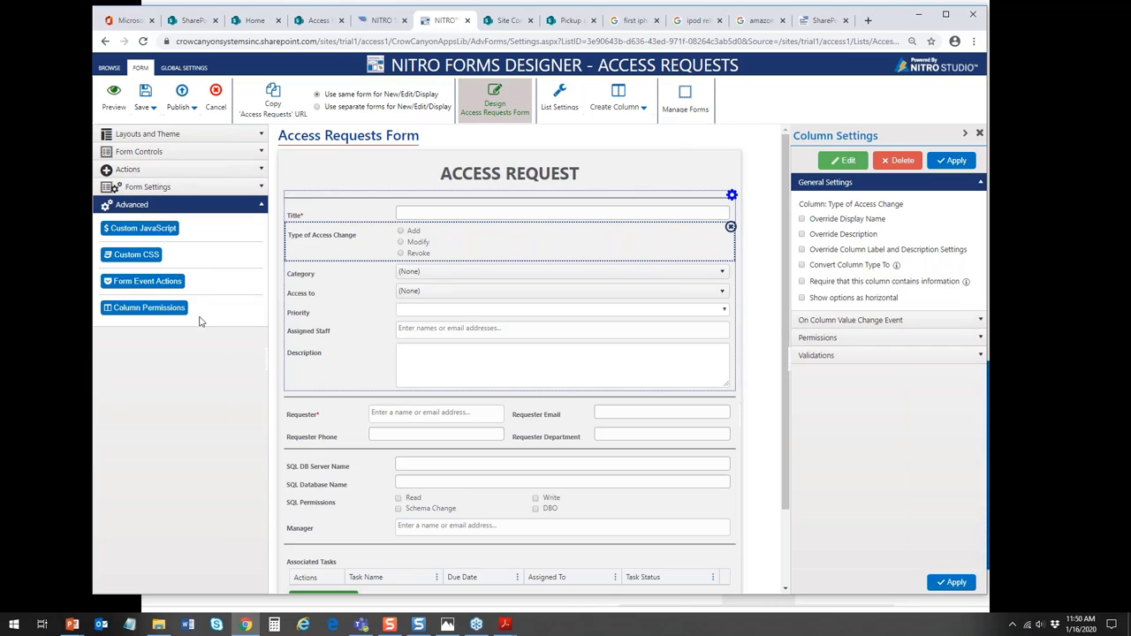
left_click(258, 208)
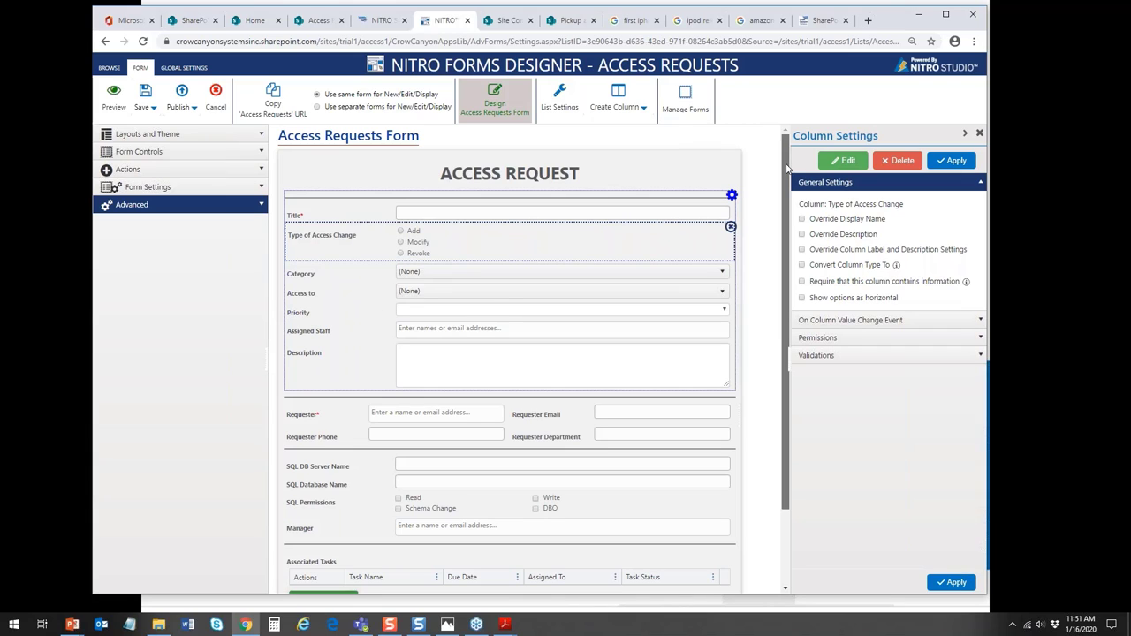
left_click_drag(782, 178, 776, 153)
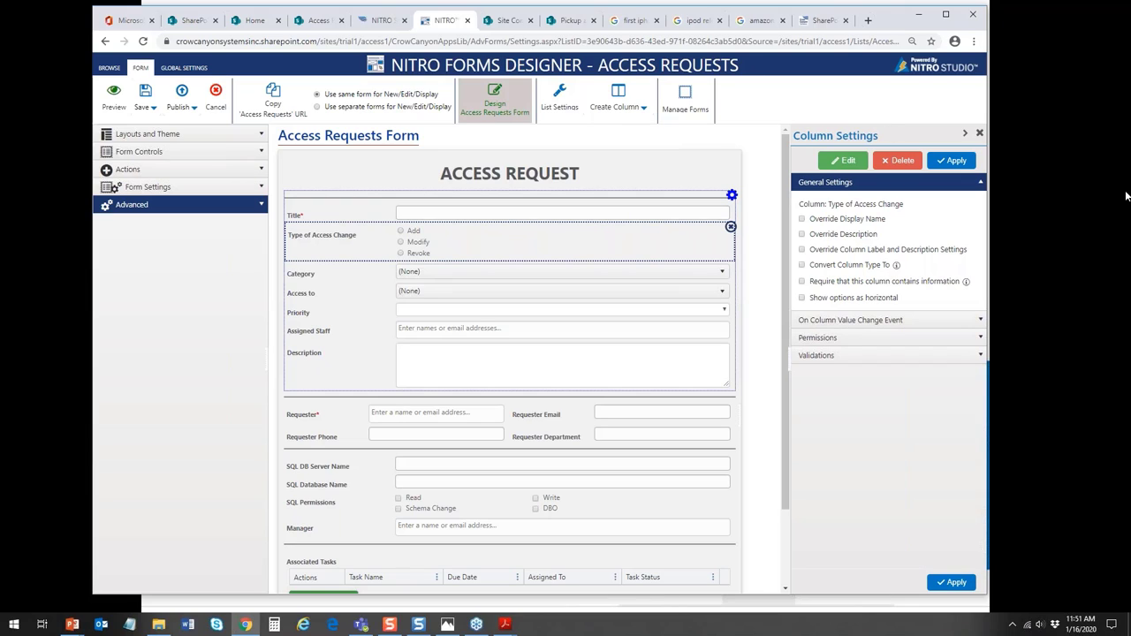
left_click(1127, 196)
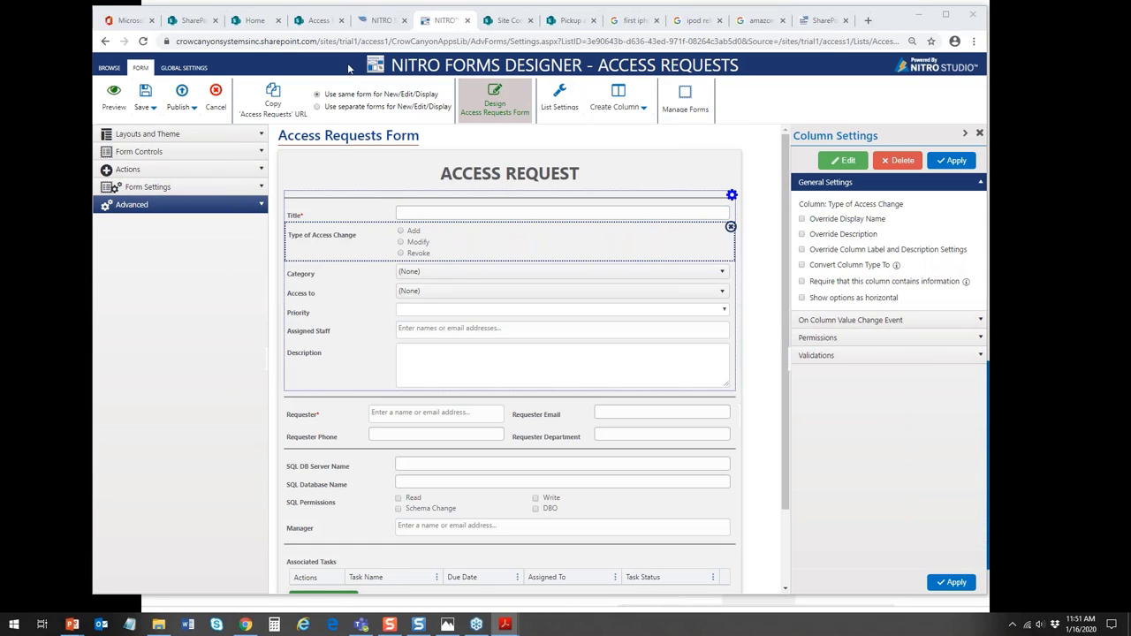
Return to the Access Requests list, view the blank new item form again and close it without saving.
left_click(389, 19)
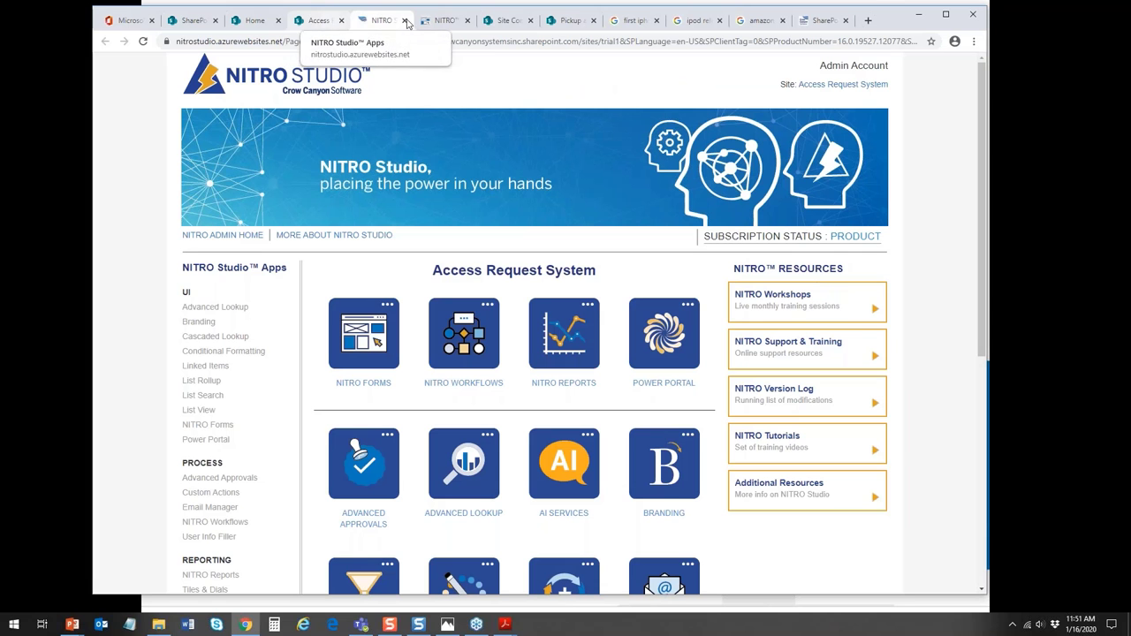
left_click(327, 21)
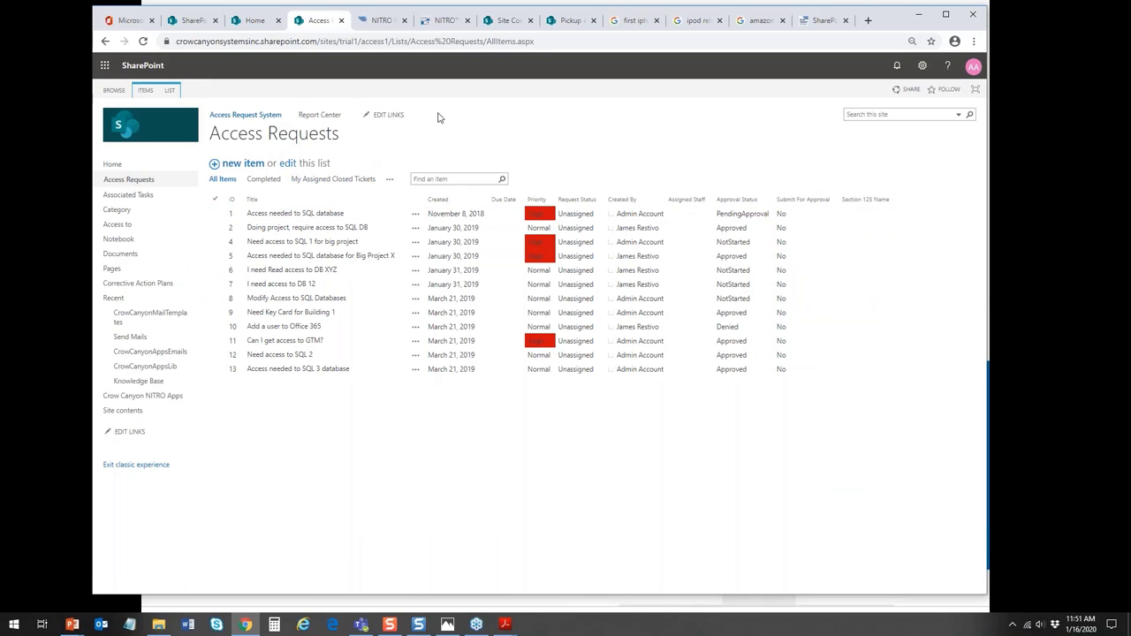
left_click(249, 169)
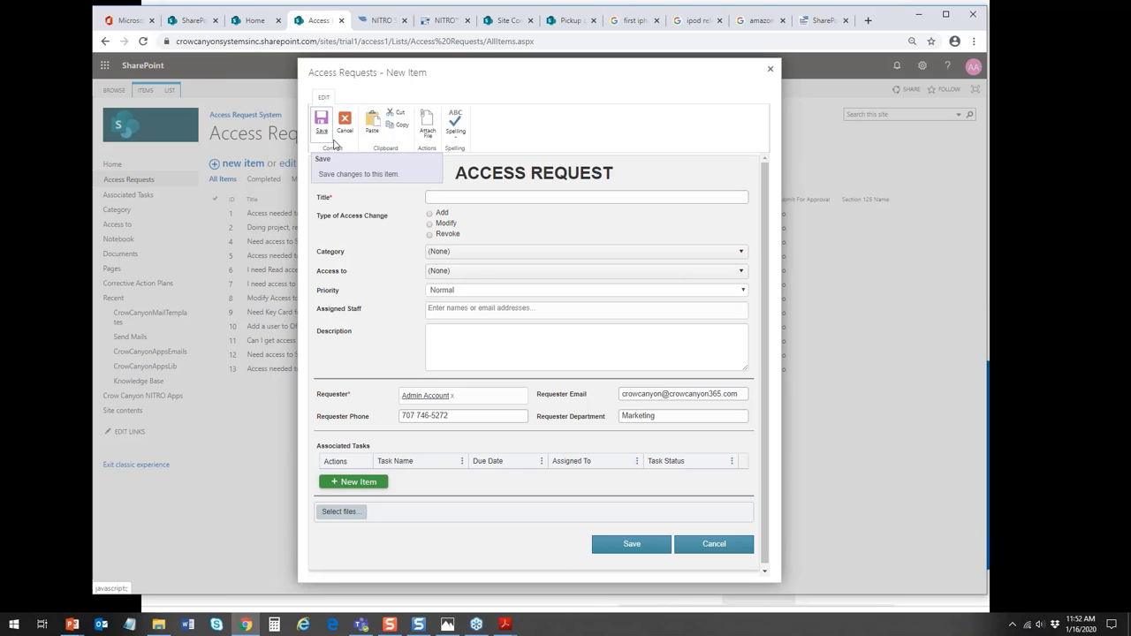
left_click(715, 545)
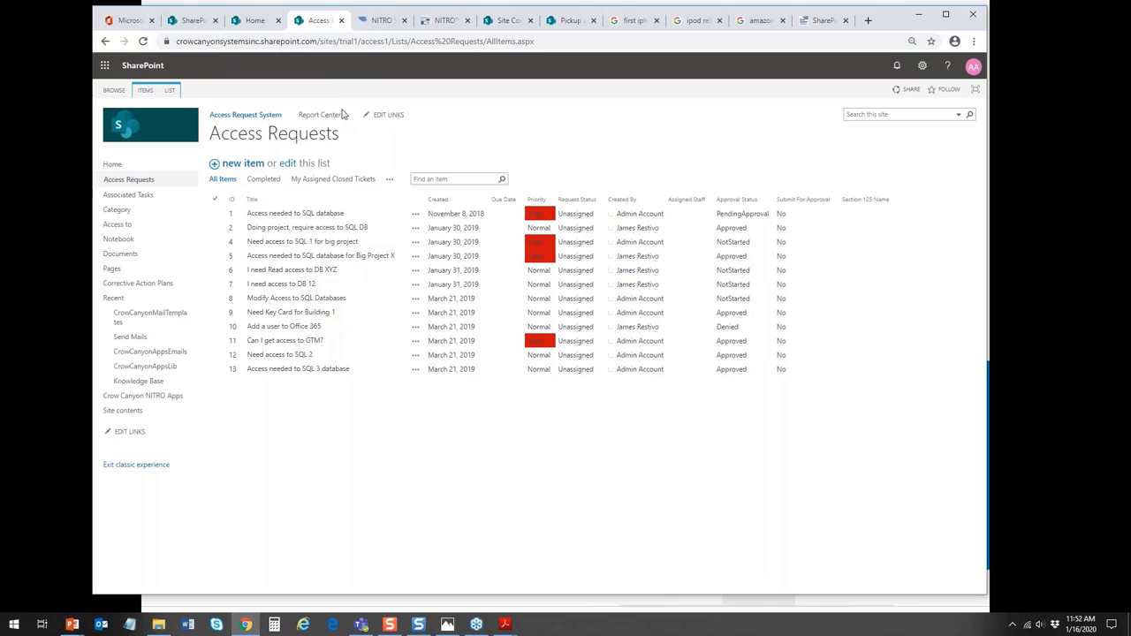
Open the Employee Portal from the Home site and look over its full Submit New Request form.
left_click(254, 22)
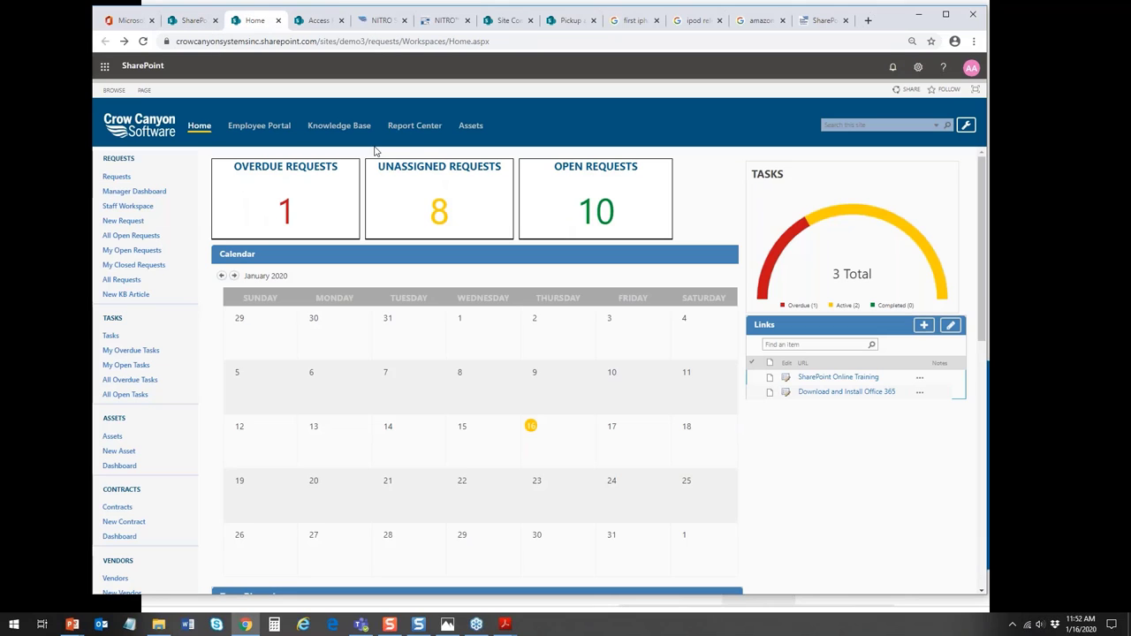
left_click(257, 127)
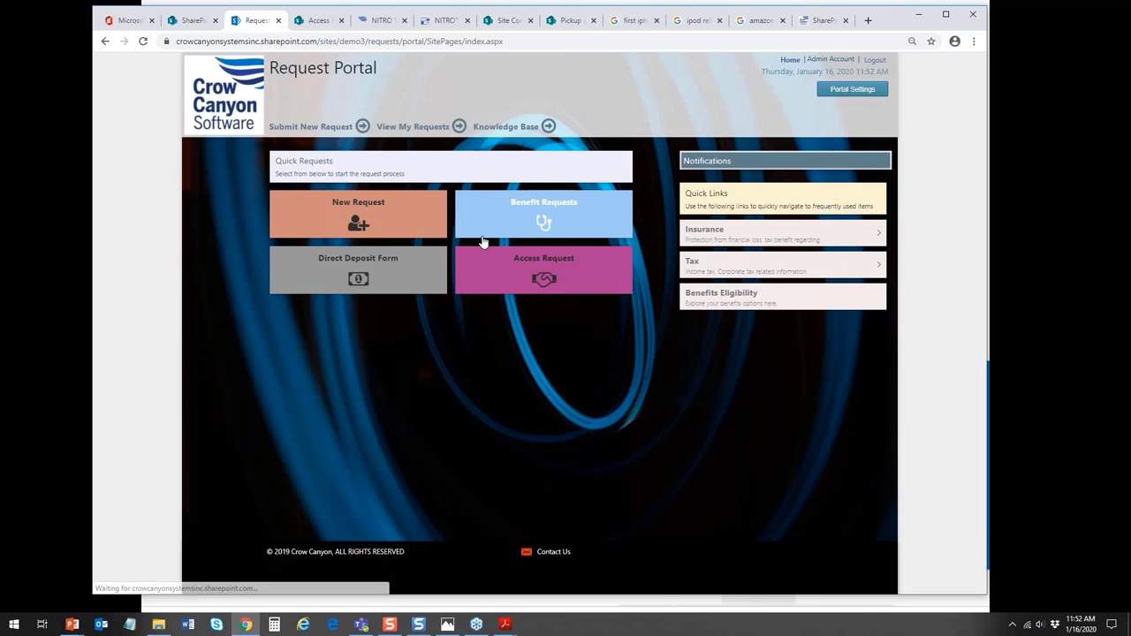
left_click(311, 129)
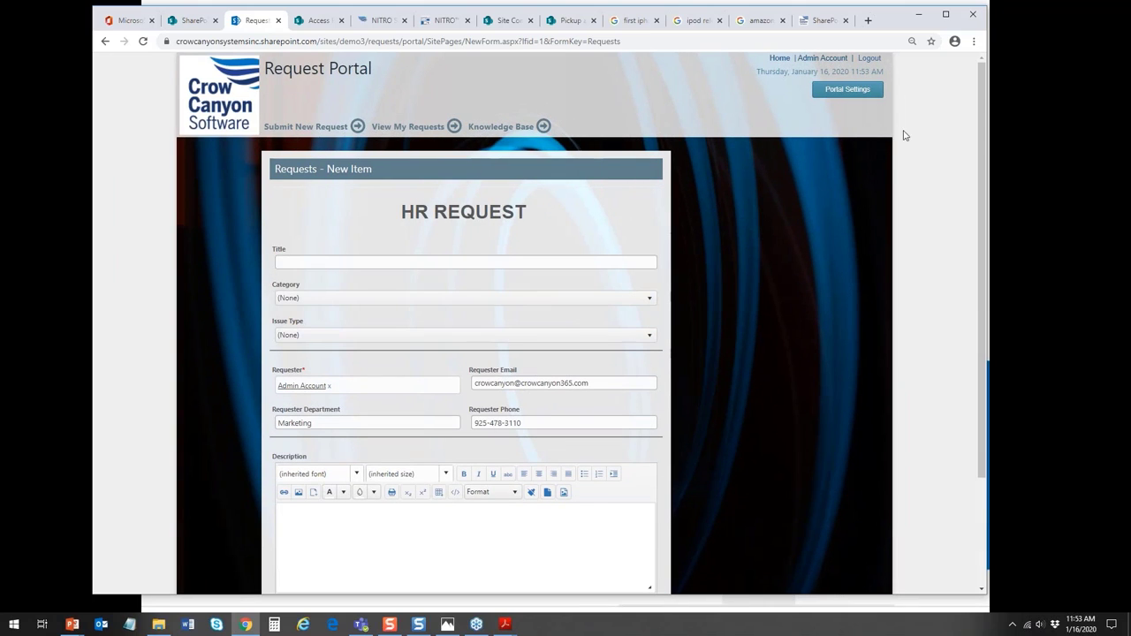
left_click_drag(982, 138, 999, 206)
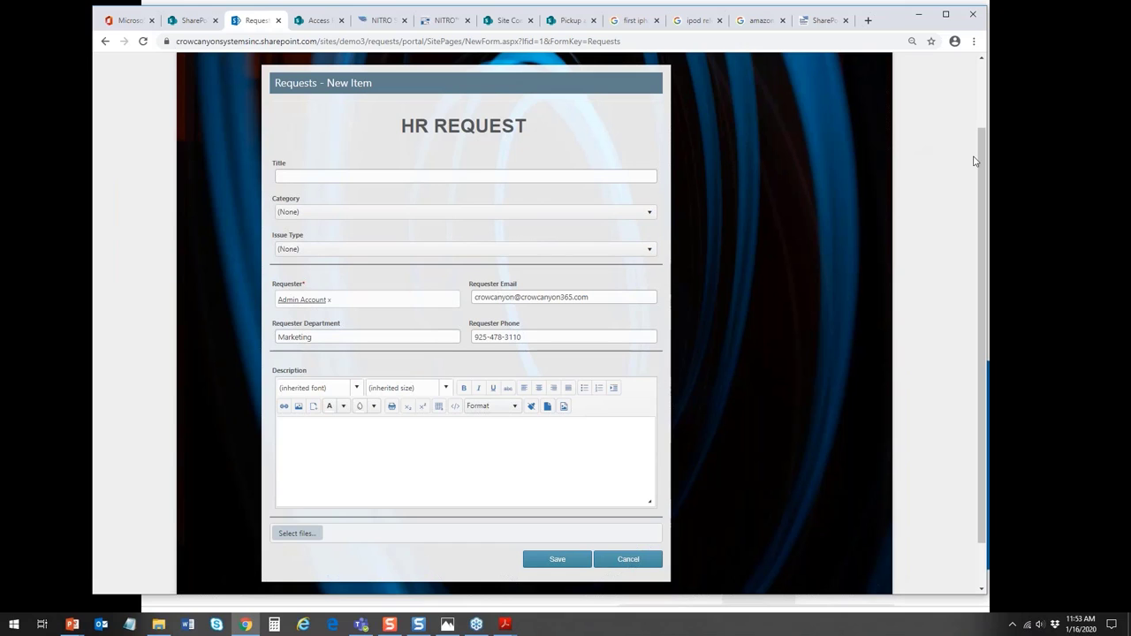
left_click_drag(979, 159, 969, 95)
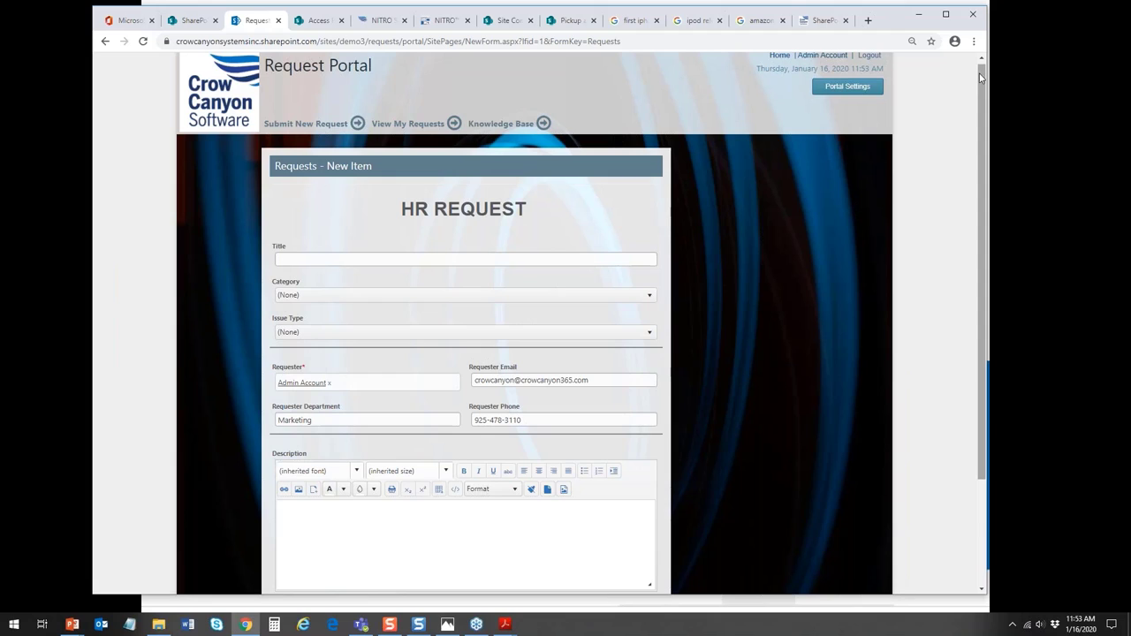
scroll(795, 89, "up", 1)
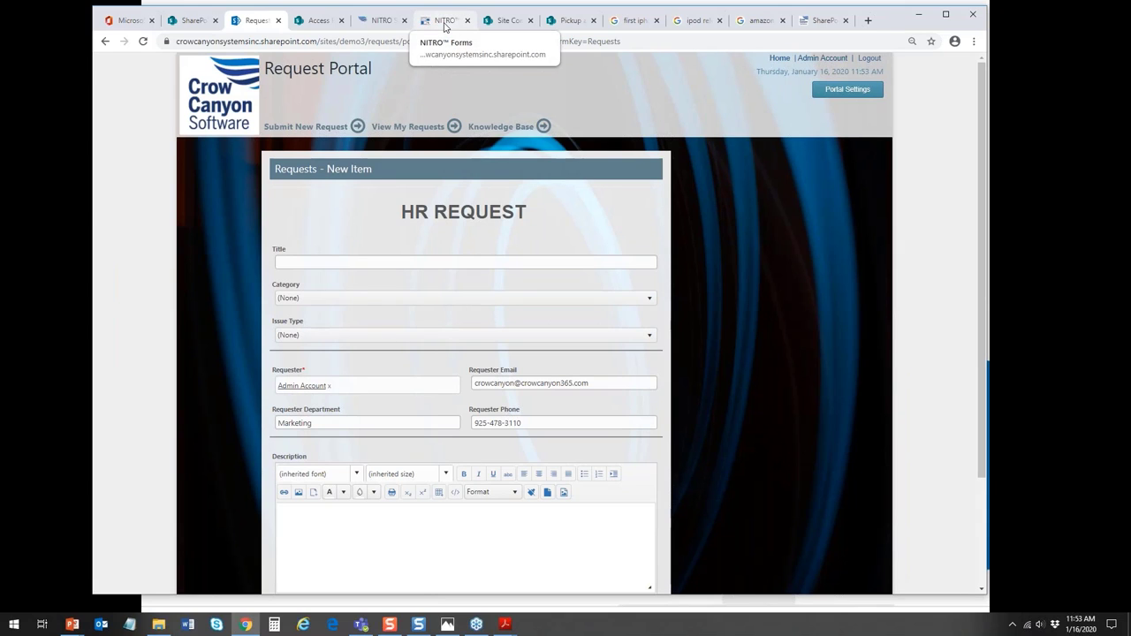
Return to the Access Requests form design and inspect the options under Form Settings and Actions.
left_click(444, 21)
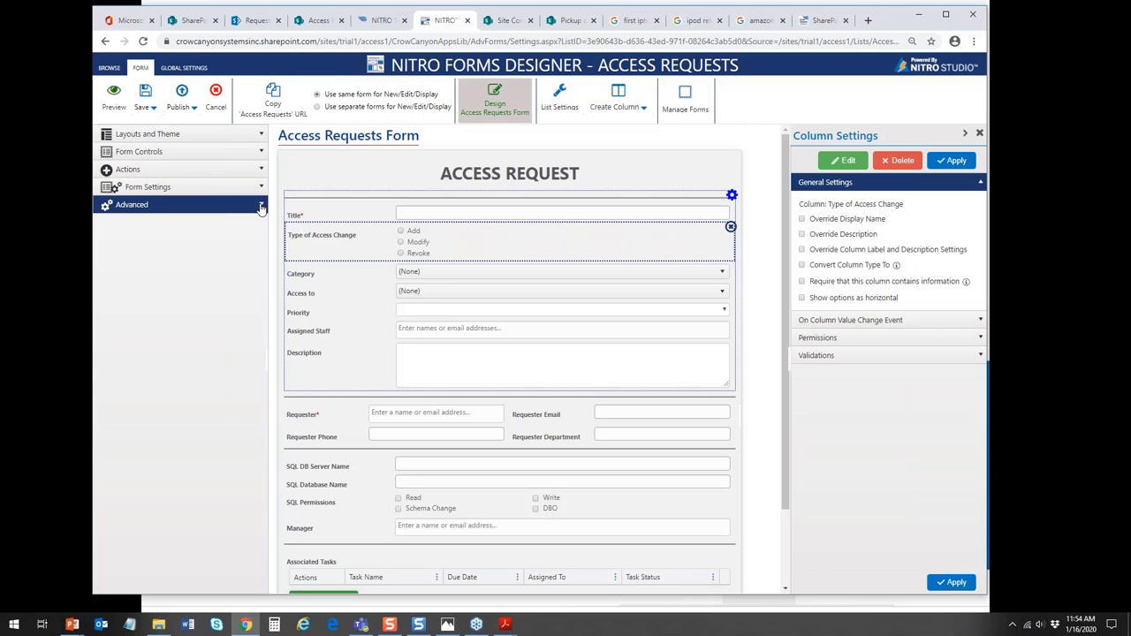
left_click(260, 206)
left_click(262, 188)
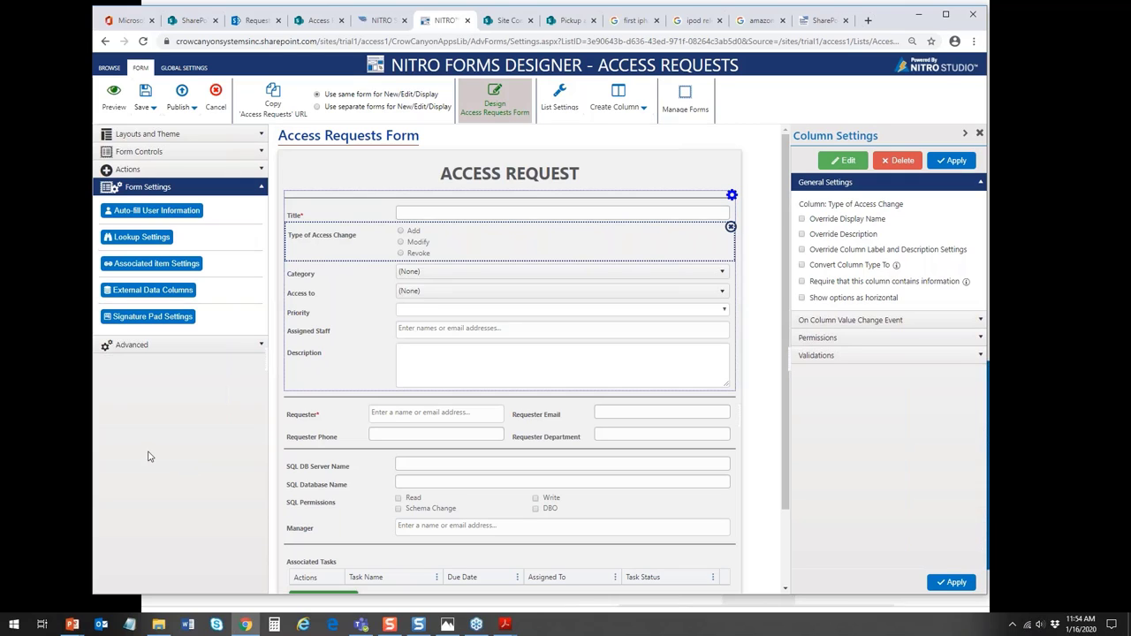
left_click(262, 172)
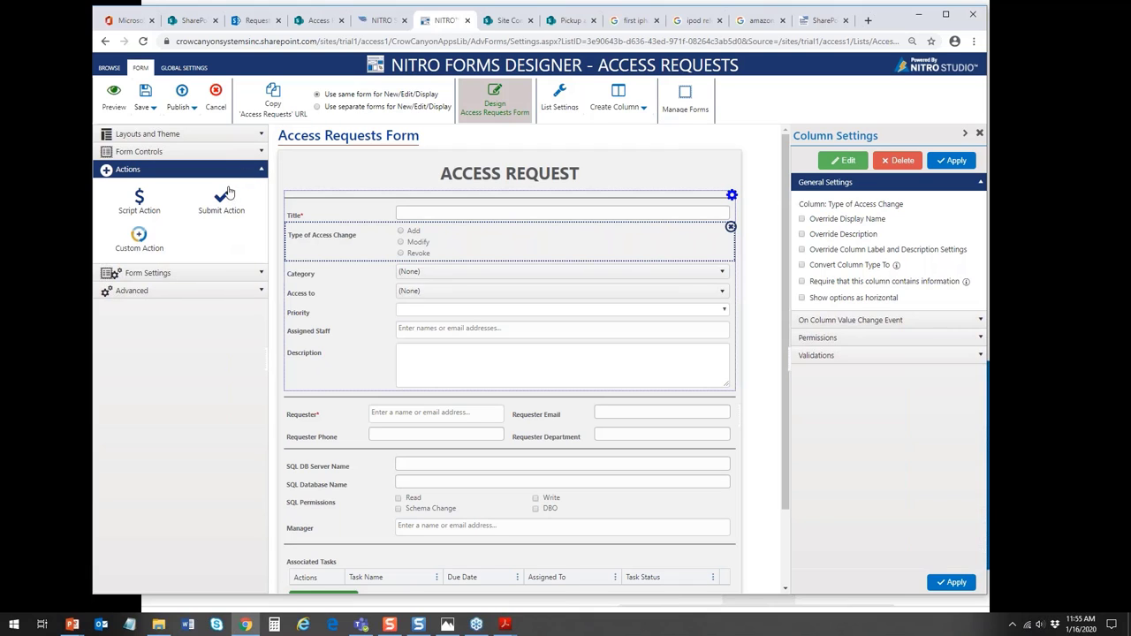
Open the Custom Actions app for the Access Request System site from NITRO Studio.
left_click(382, 20)
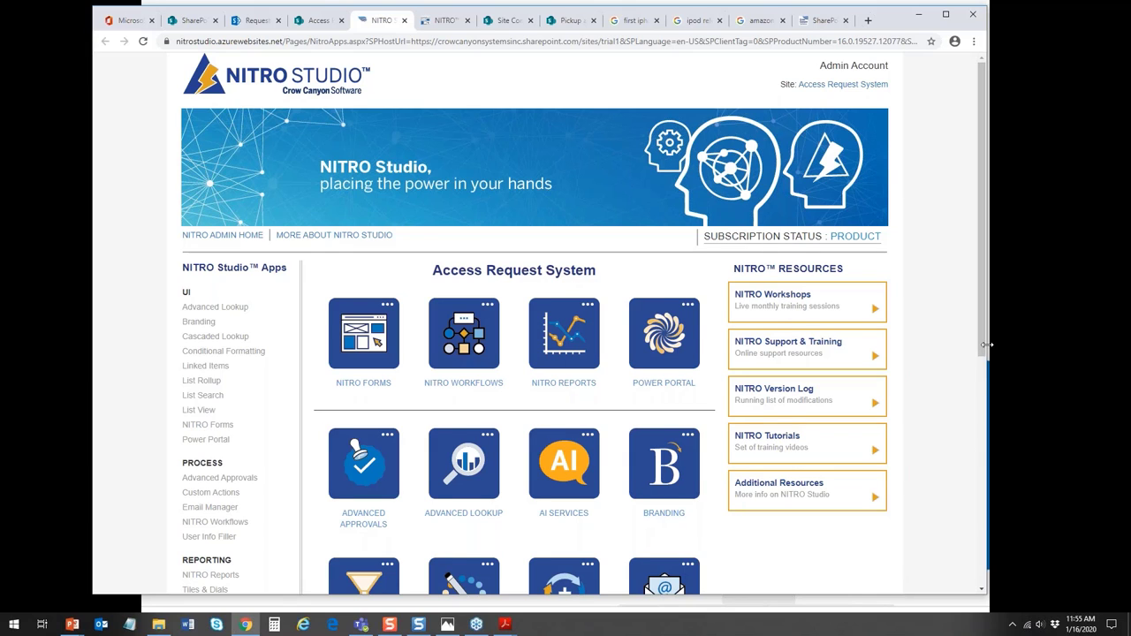
left_click_drag(987, 359, 981, 359)
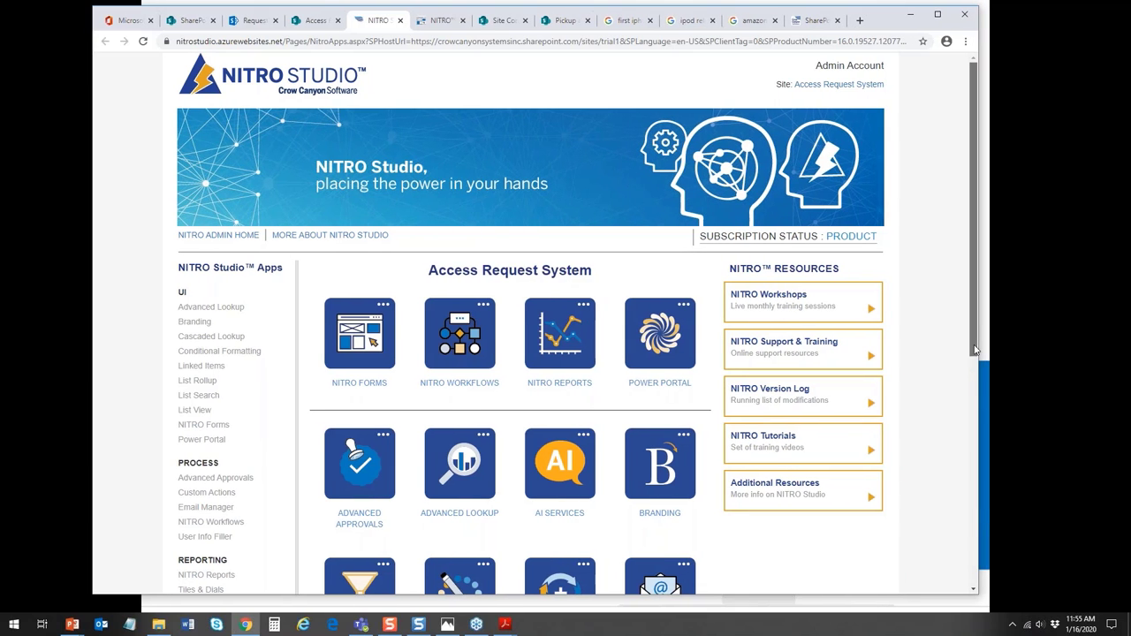
scroll(976, 376, "down", 2)
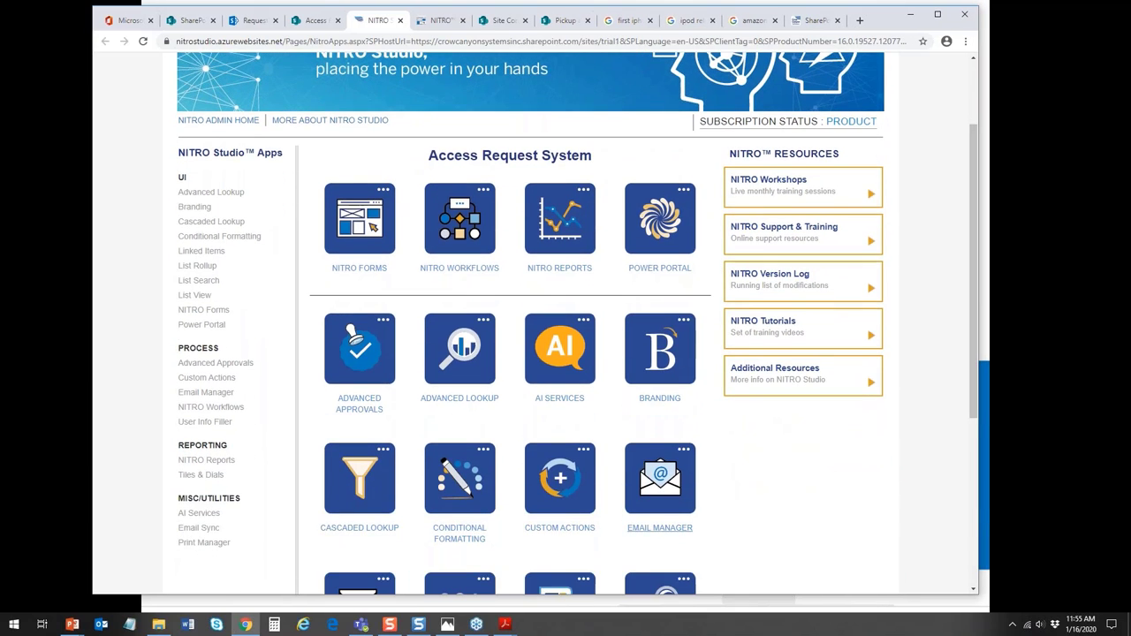
left_click(551, 534)
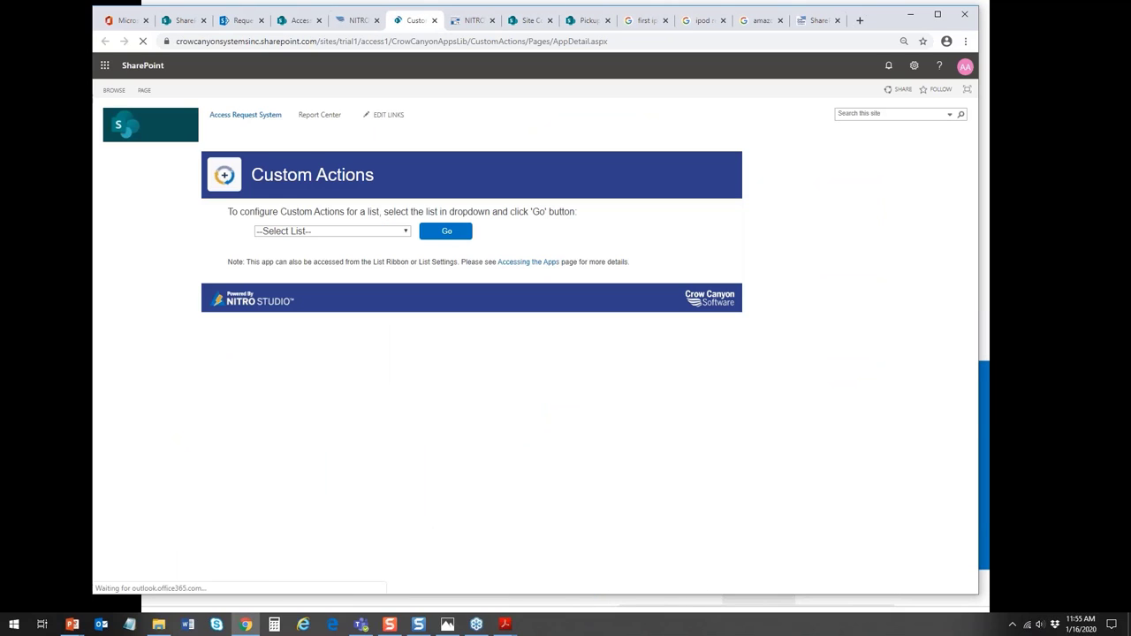
Open the Custom Actions settings for the Access Requests list and start a new custom action.
left_click(406, 231)
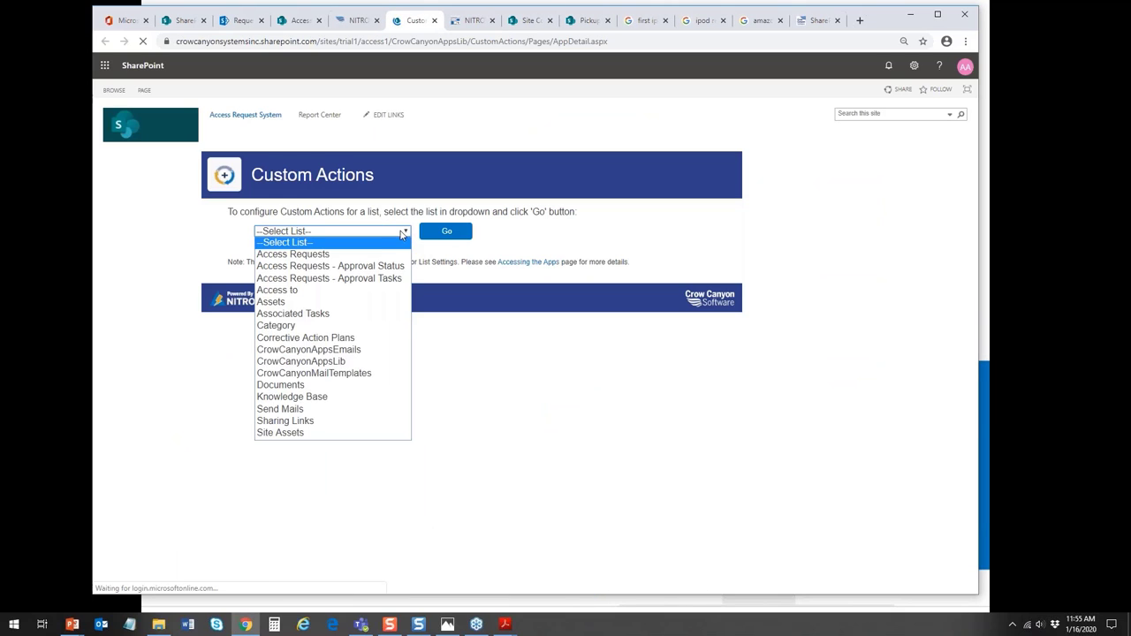
left_click(373, 254)
left_click(436, 234)
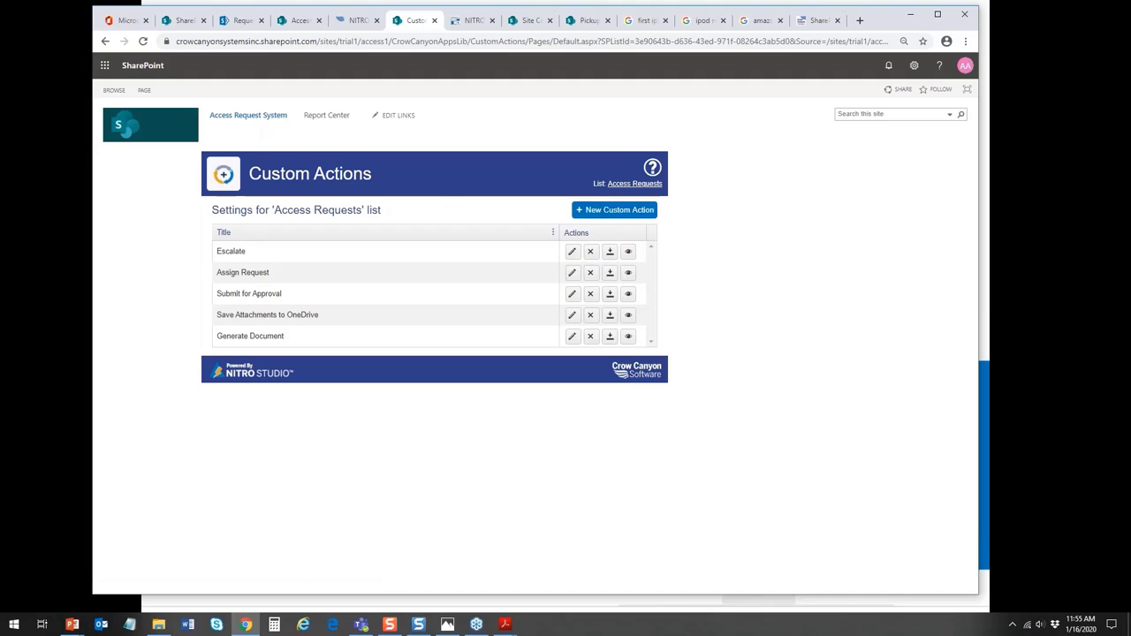
left_click(598, 214)
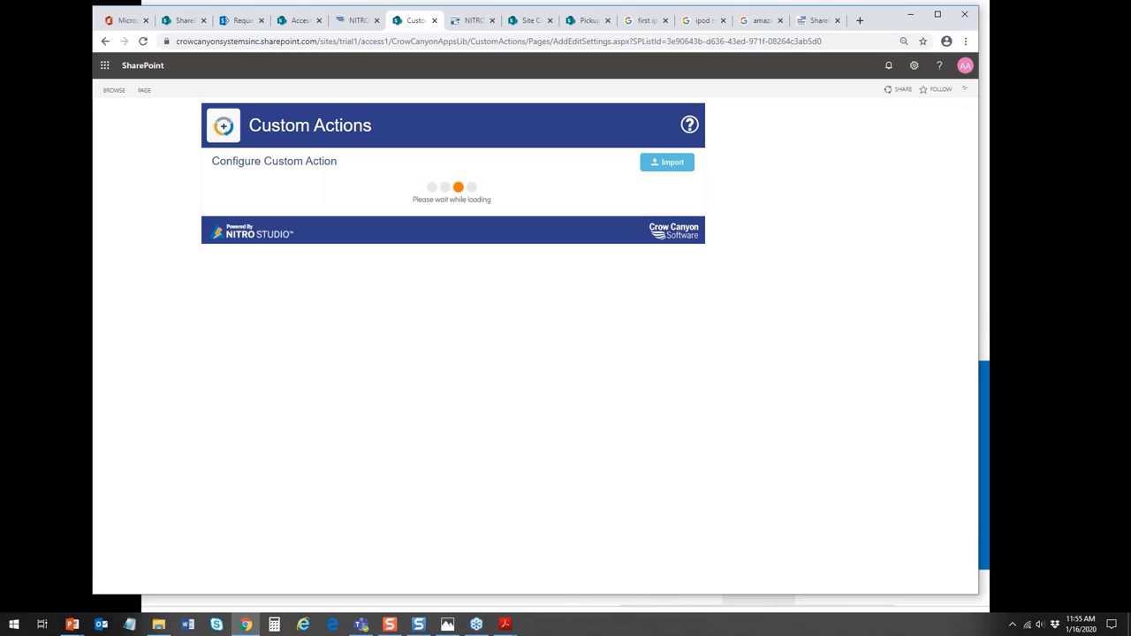
Review the action types available for the new custom action and inspect the Invoke Workflow settings, closing them without saving.
left_click(357, 21)
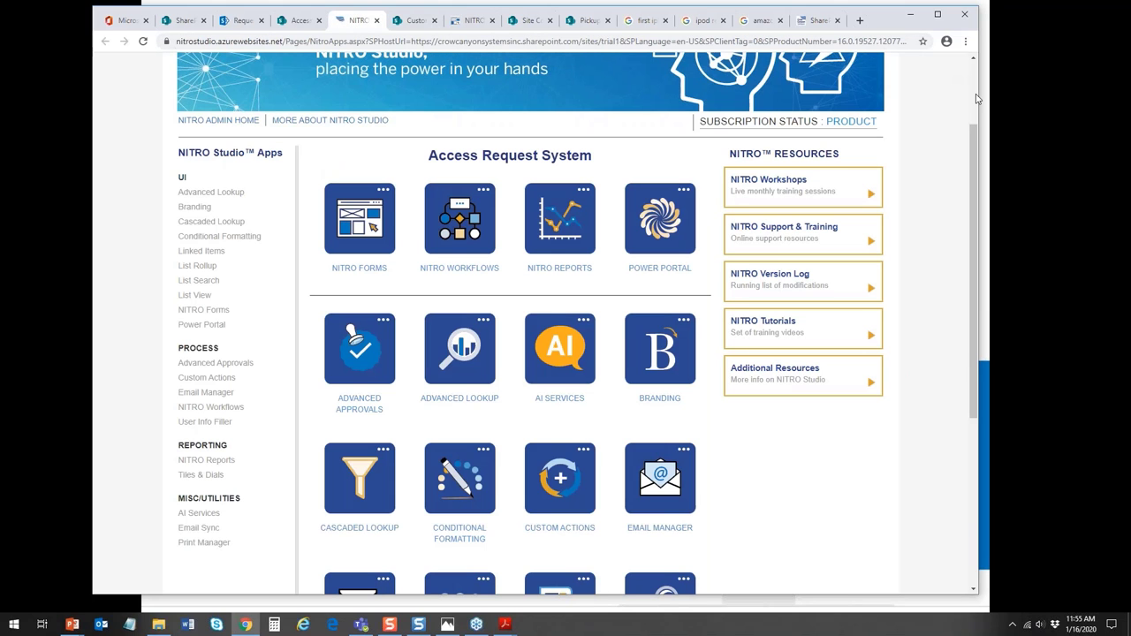
left_click(414, 20)
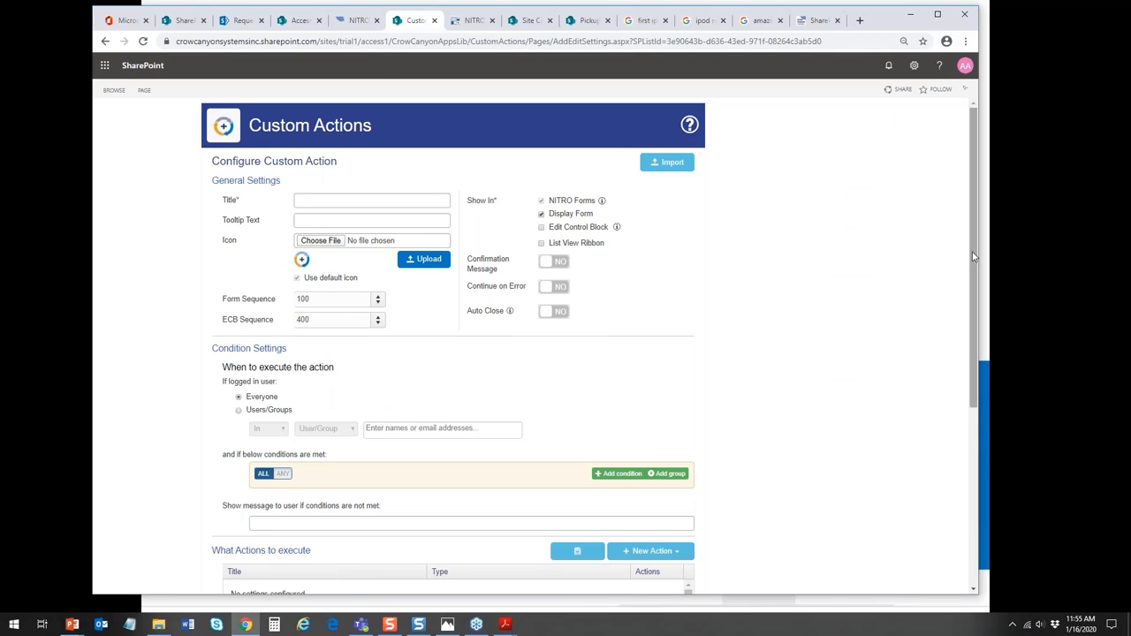
left_click_drag(972, 257, 985, 350)
left_click(629, 398)
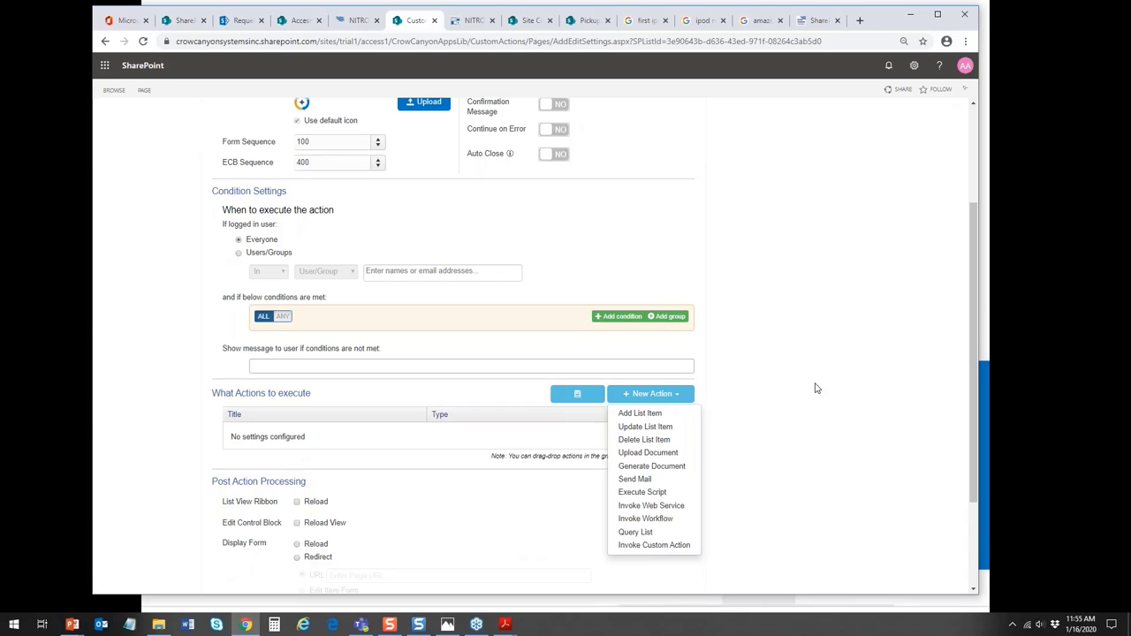
left_click(661, 521)
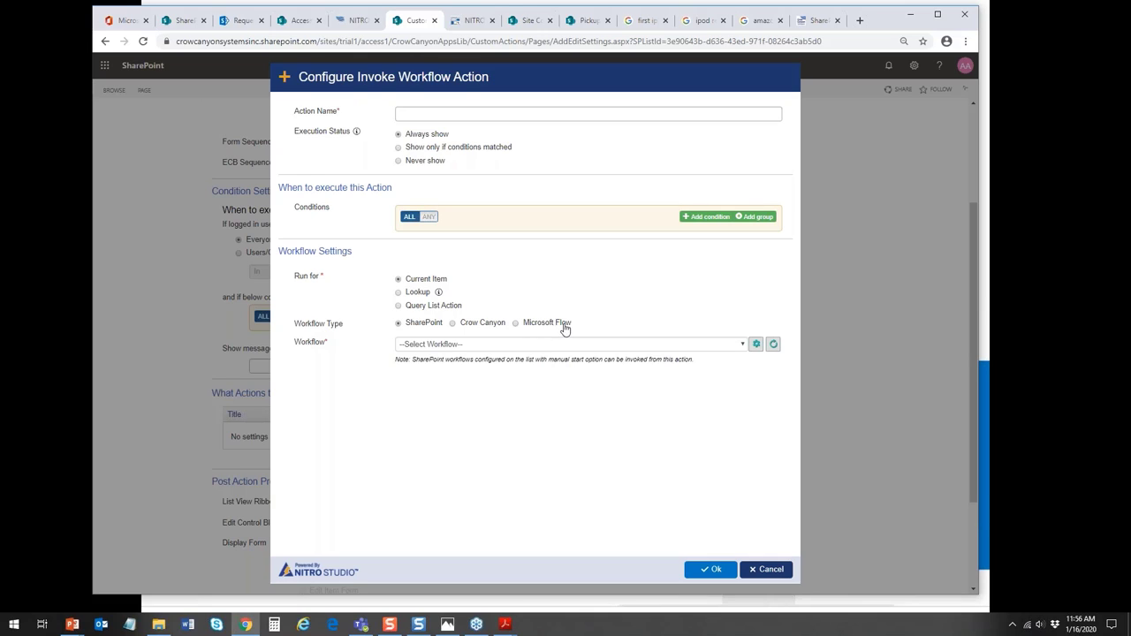
left_click(769, 571)
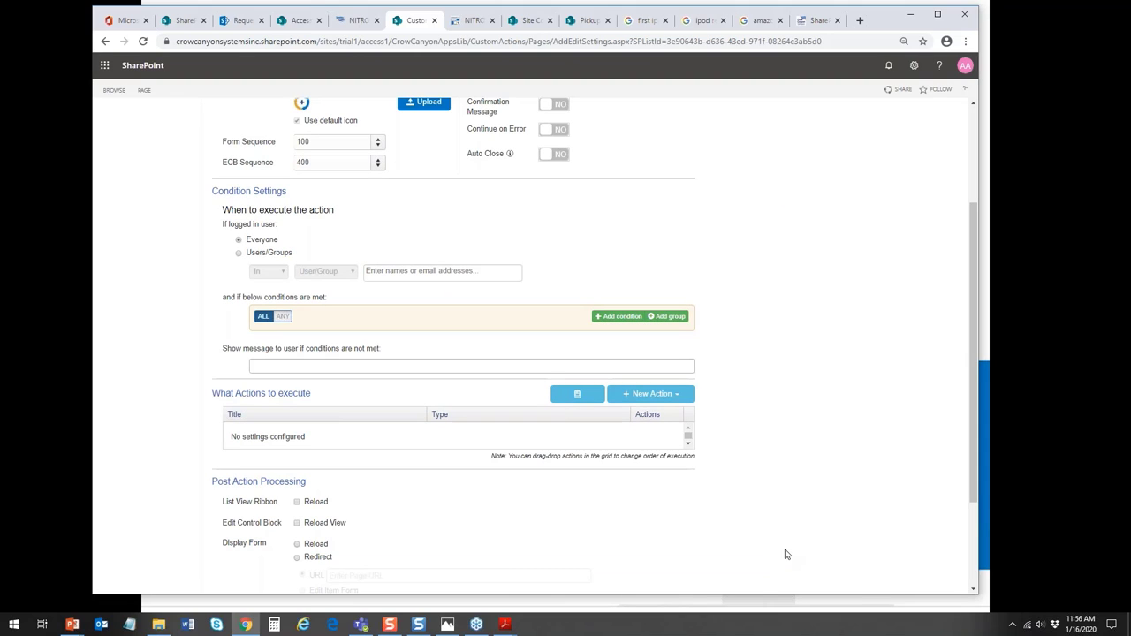
Inspect the configuration options of an Invoke Web Service action and cancel without adding it.
left_click(681, 396)
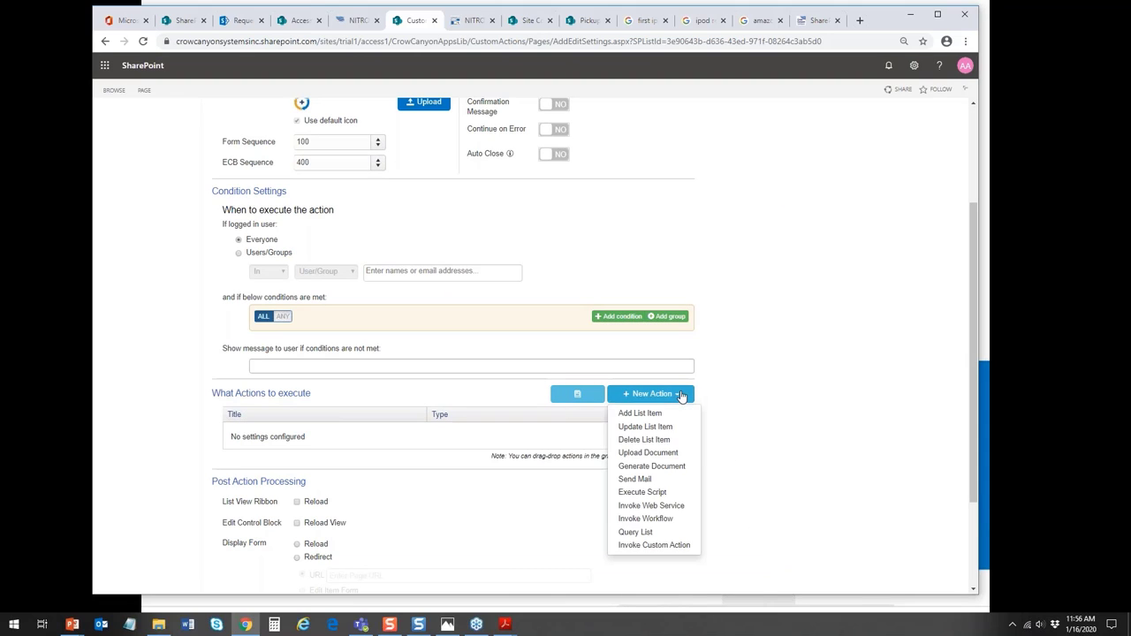
left_click(676, 506)
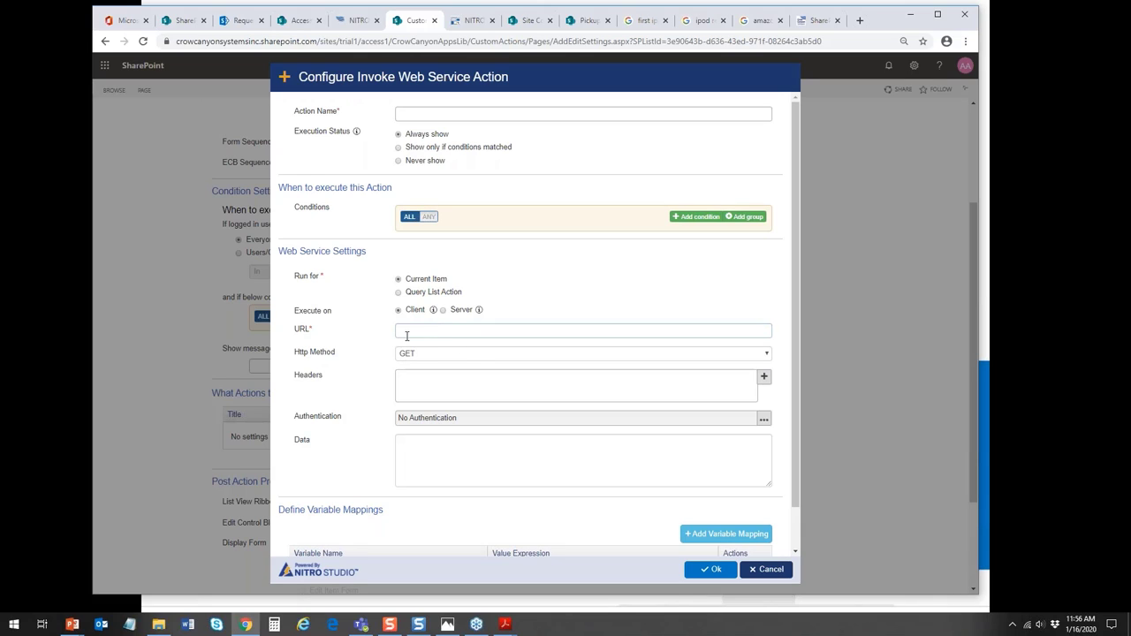
left_click(756, 570)
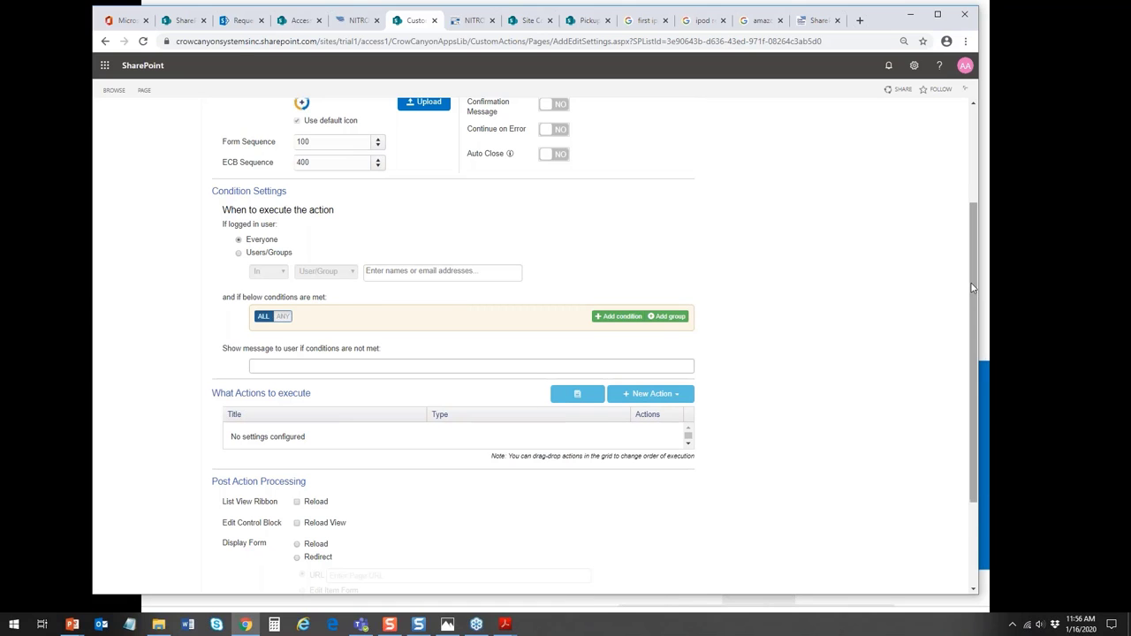
scroll(972, 353, "up", 2)
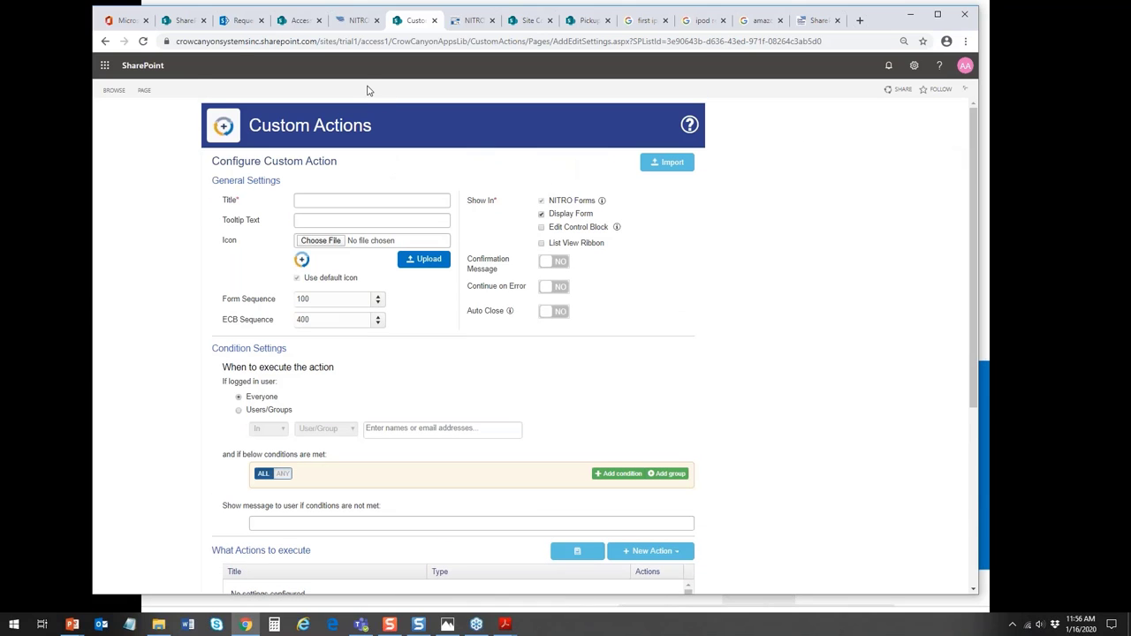
Revisit the NITRO Studio apps page for the Access Request System and return to the Request Portal's HR Request form.
left_click(353, 20)
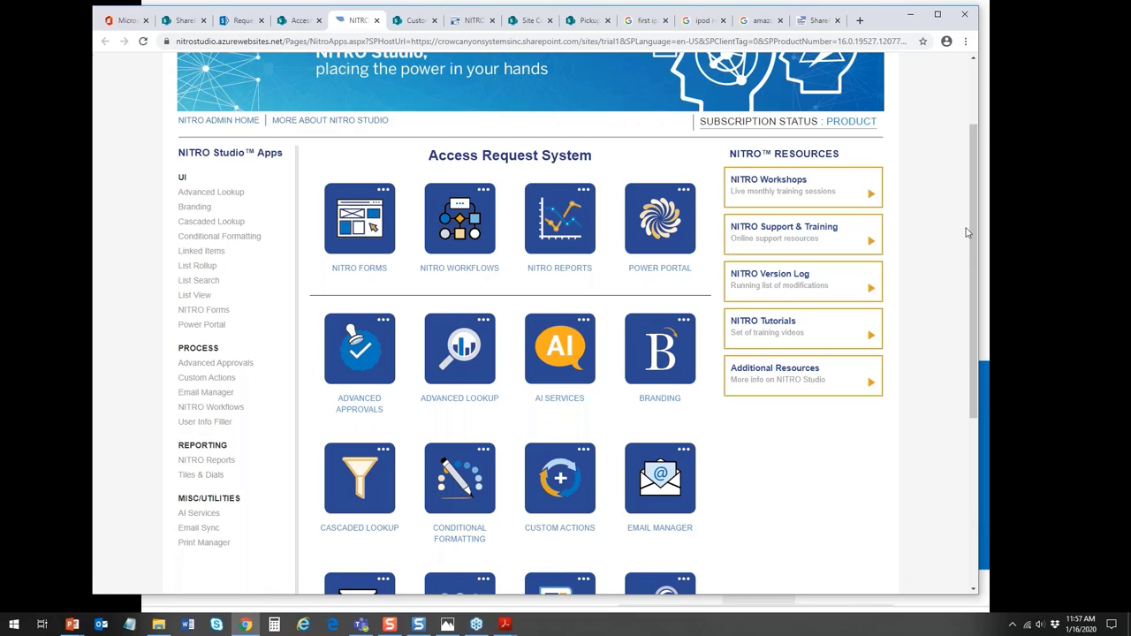
left_click_drag(969, 182, 968, 156)
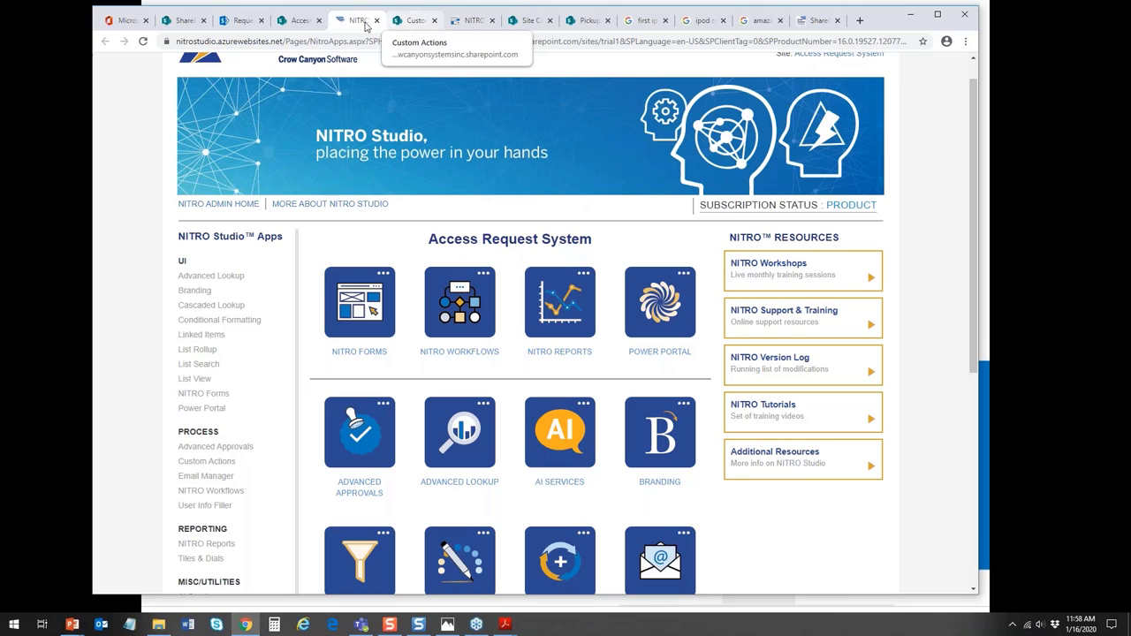
left_click(252, 23)
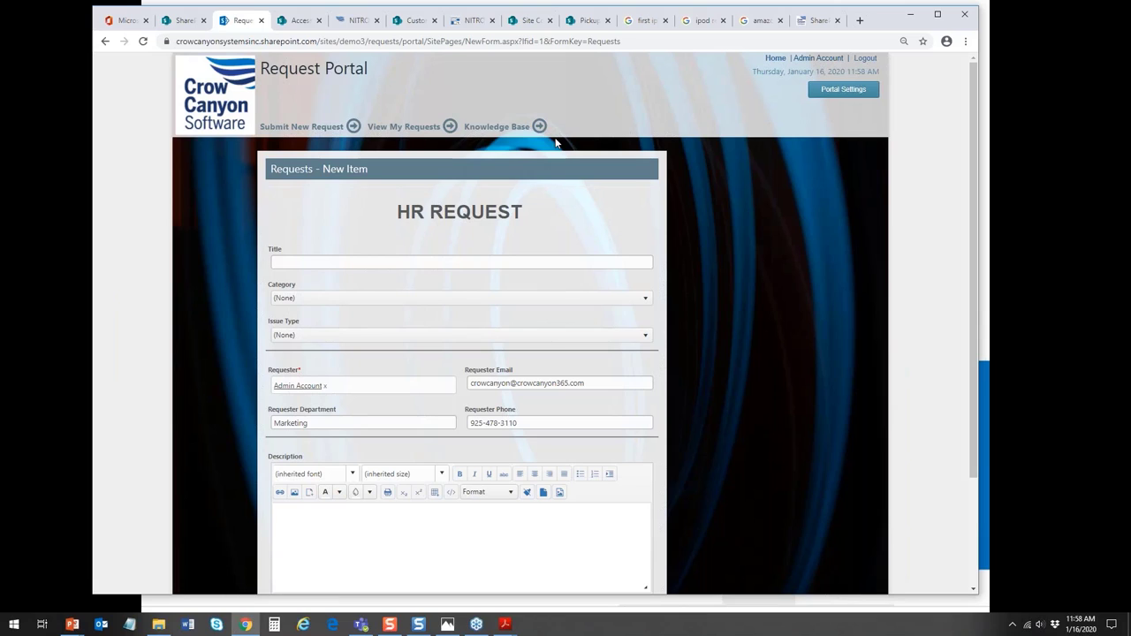
Switch to the Photos app and show the sample form image AccessCardRequest.jpg in a maximized window.
left_click(447, 624)
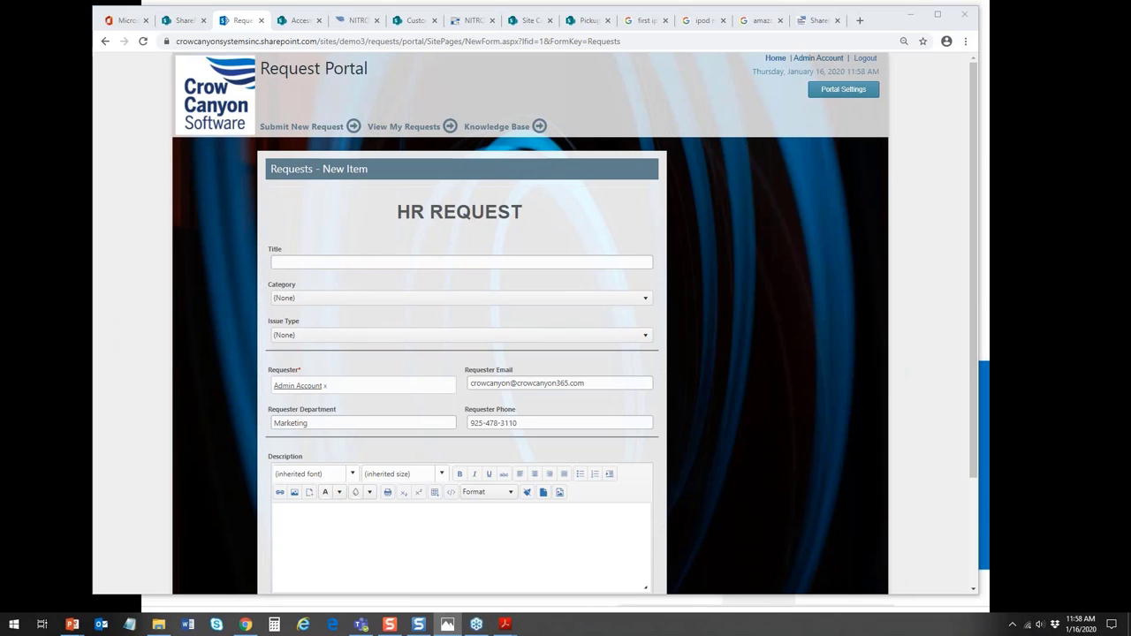
left_click_drag(1130, 21, 721, 22)
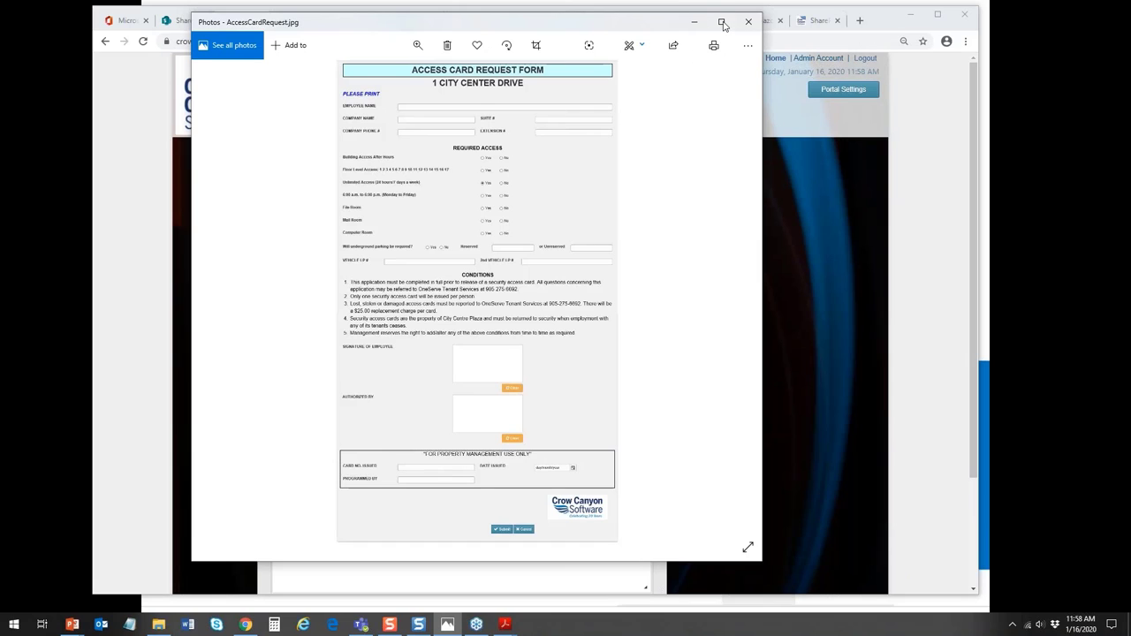
left_click(721, 21)
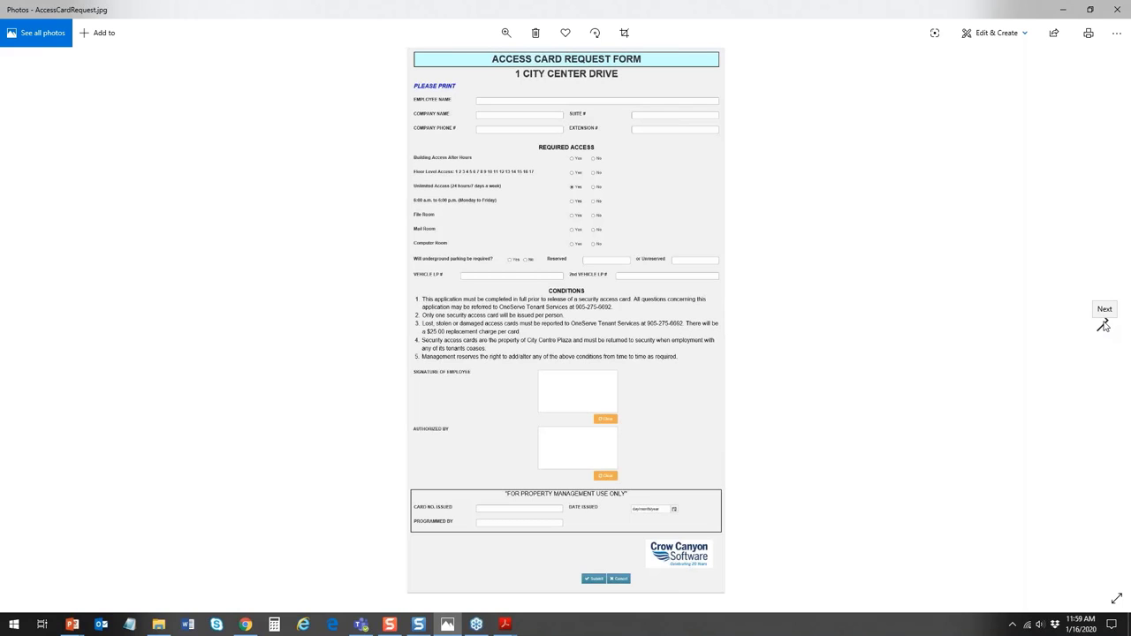
Browse the sample form images from the access card request through the health records and information request forms to the Data Access Request Form.
left_click(1103, 323)
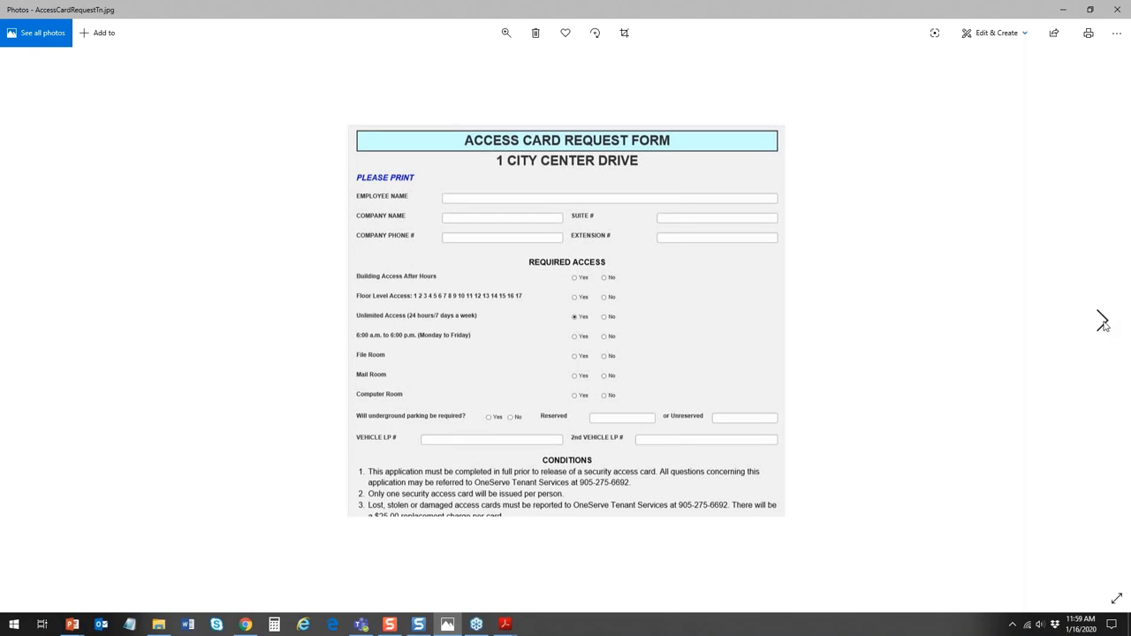
left_click(1104, 324)
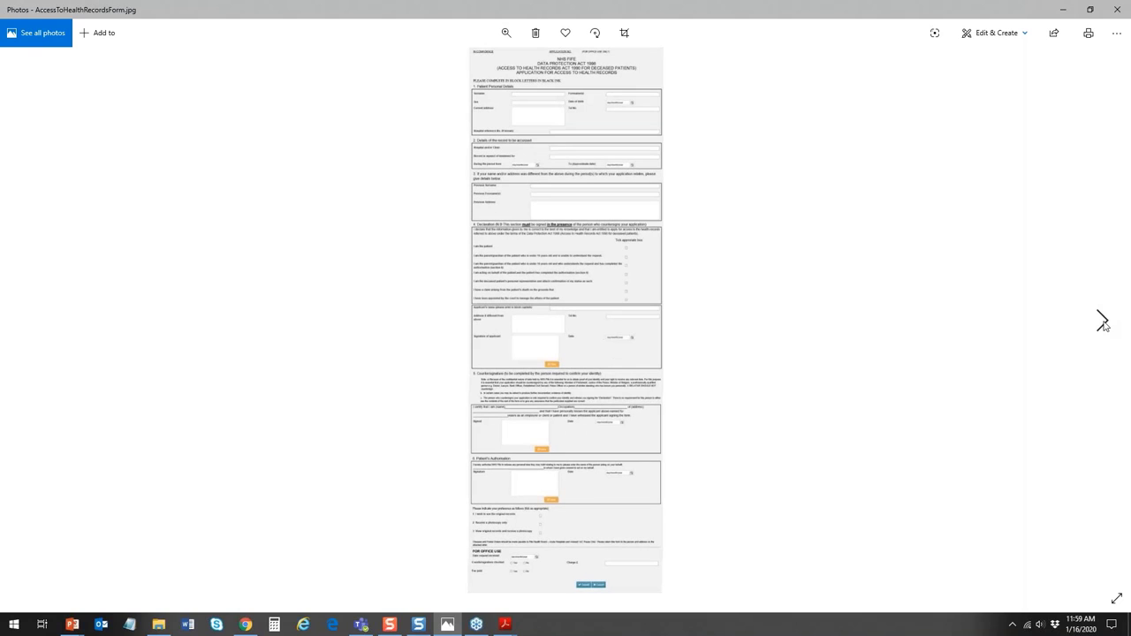
left_click(1103, 324)
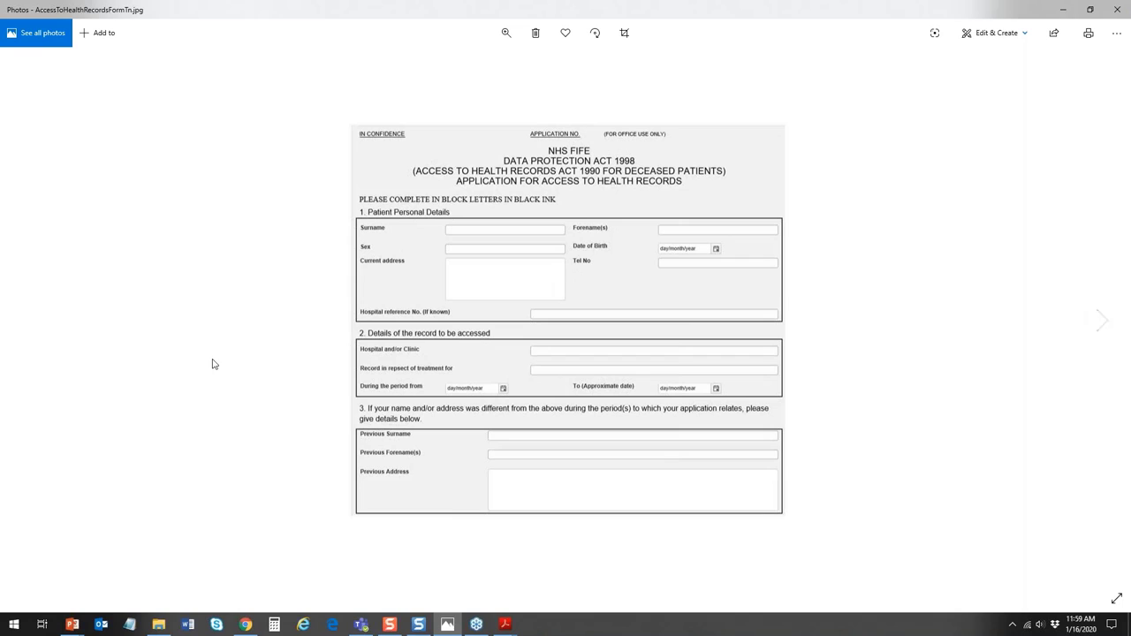
left_click(28, 321)
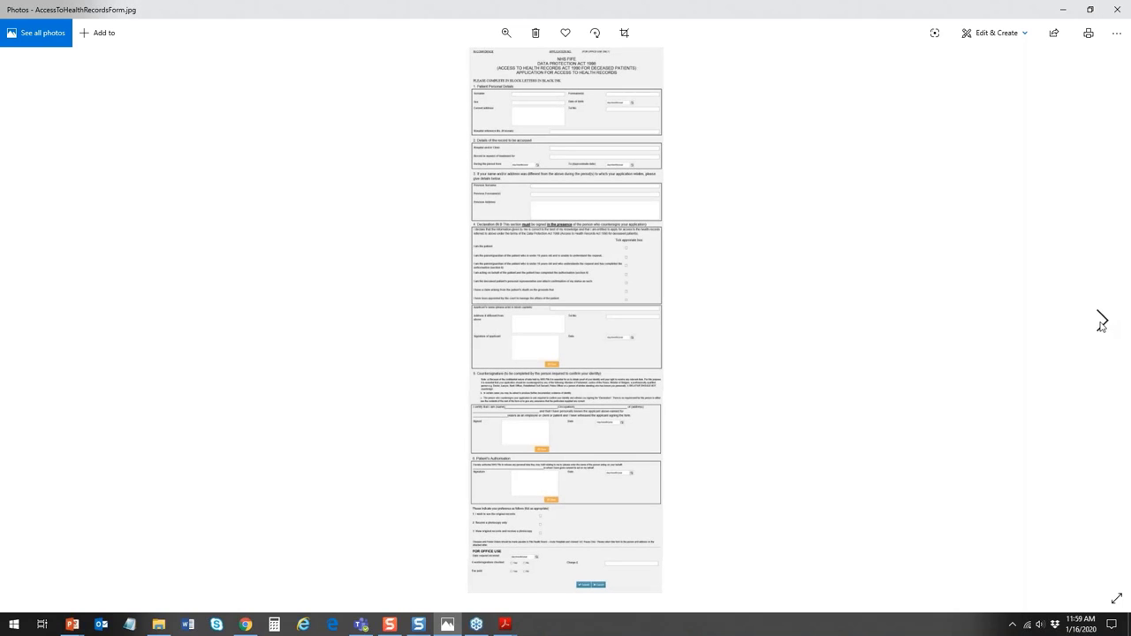
left_click(1102, 322)
left_click(1102, 324)
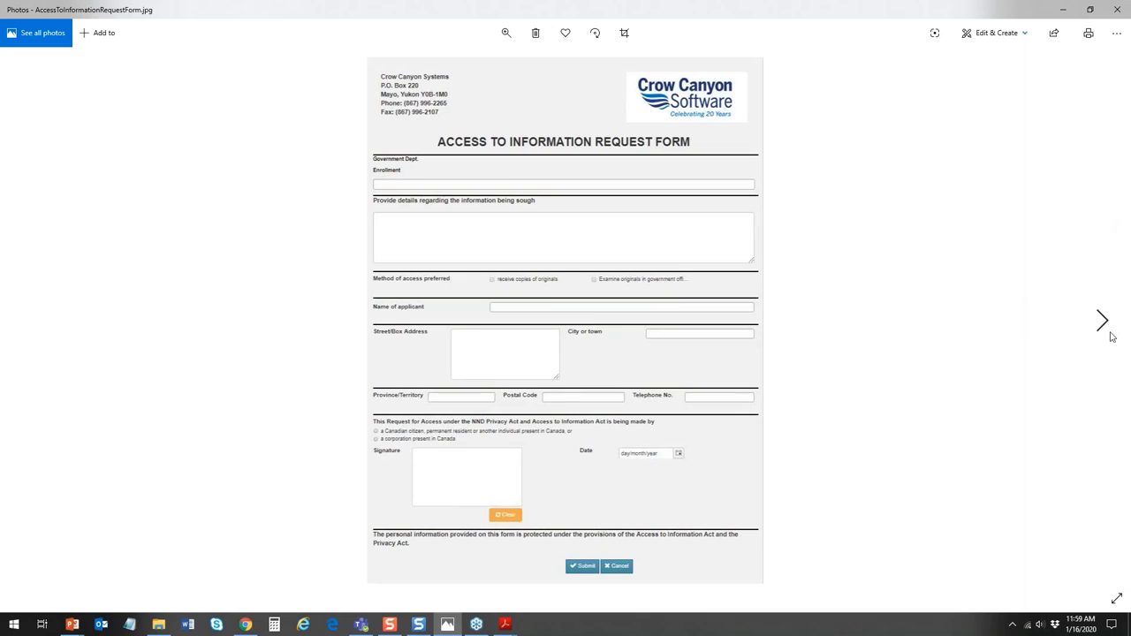
left_click(1102, 321)
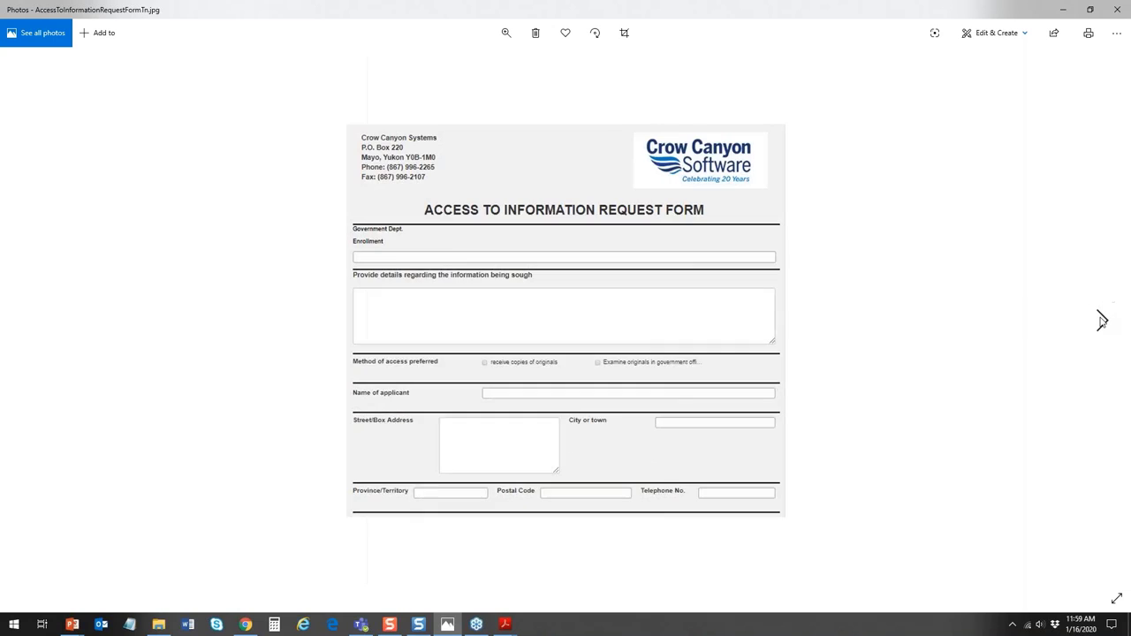
left_click(1102, 321)
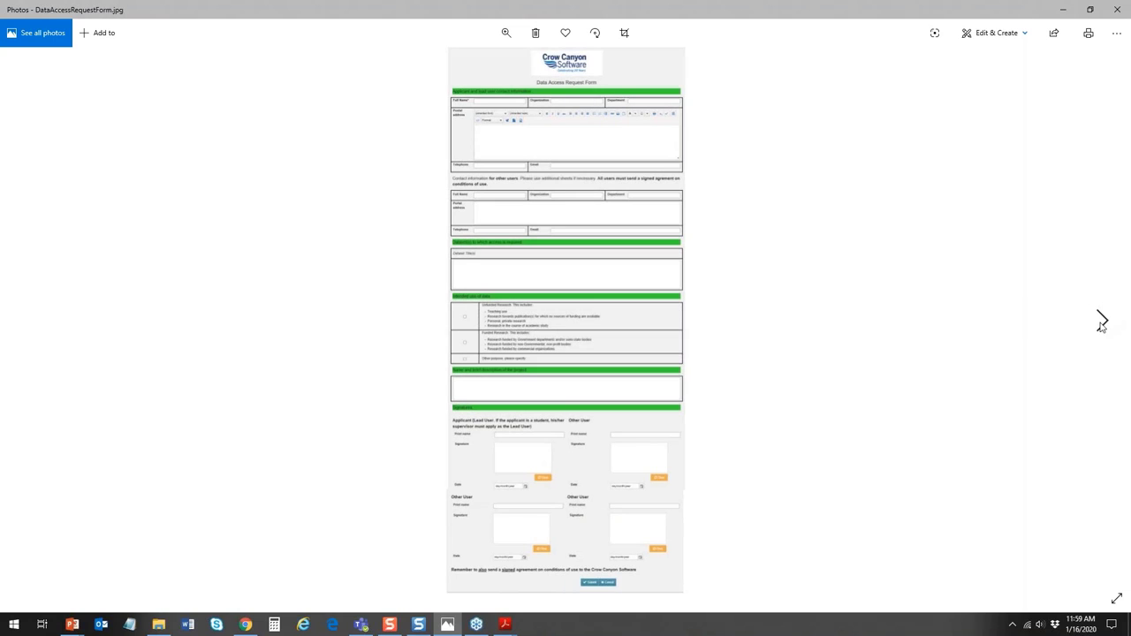
left_click(1102, 324)
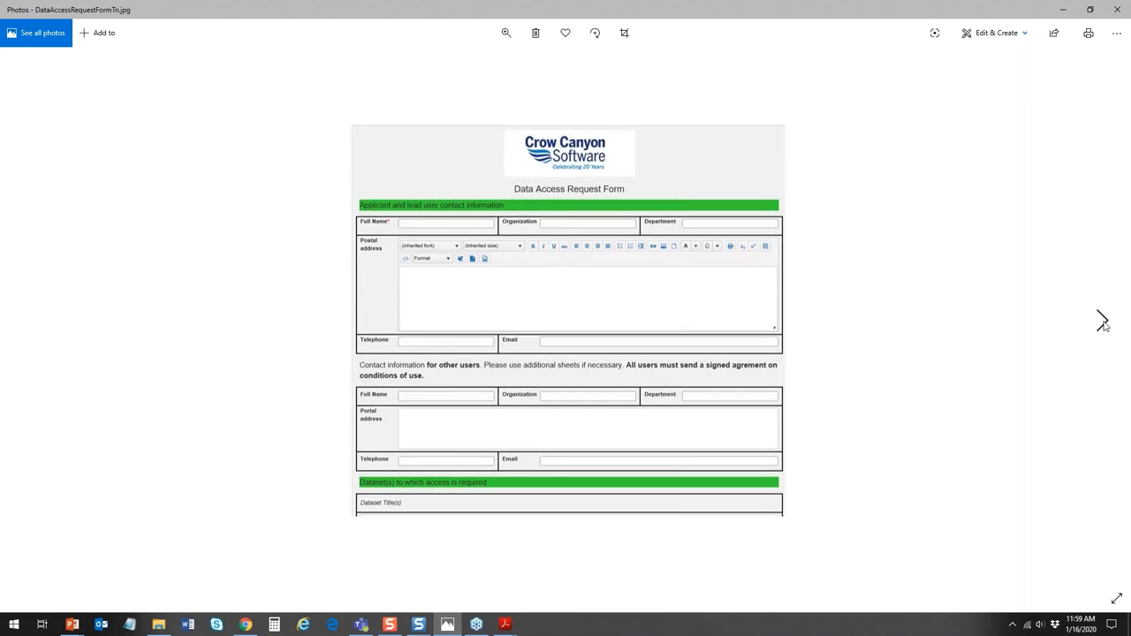
Continue through the sample form images from the Information Access/Correction Request through the service and travel expense forms to W4tn.jpg.
left_click(1102, 324)
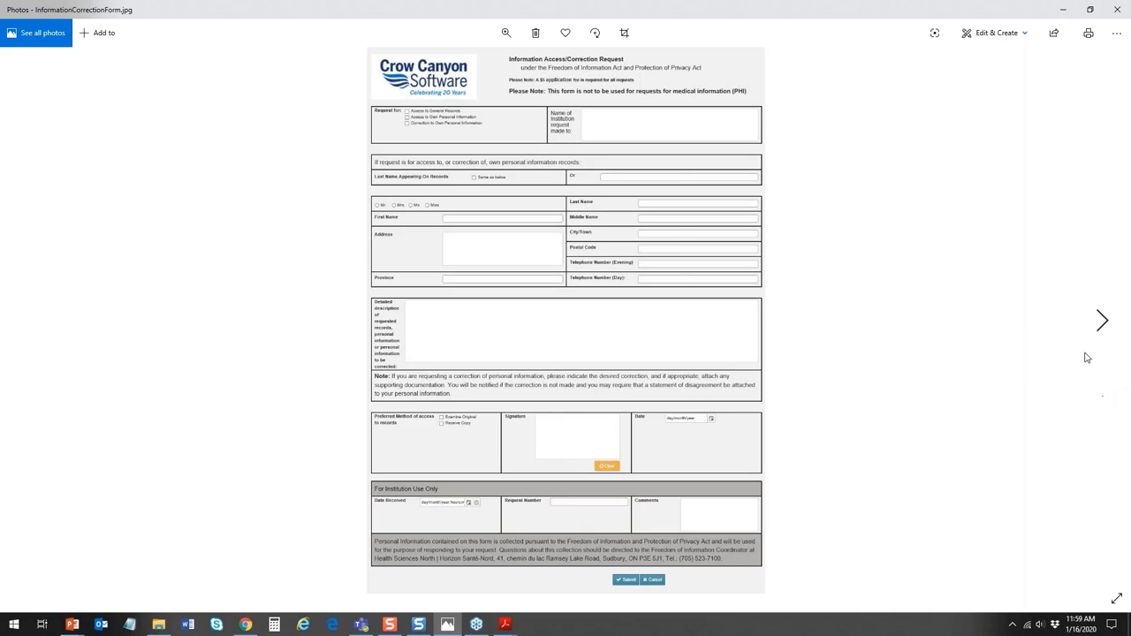
left_click(1101, 322)
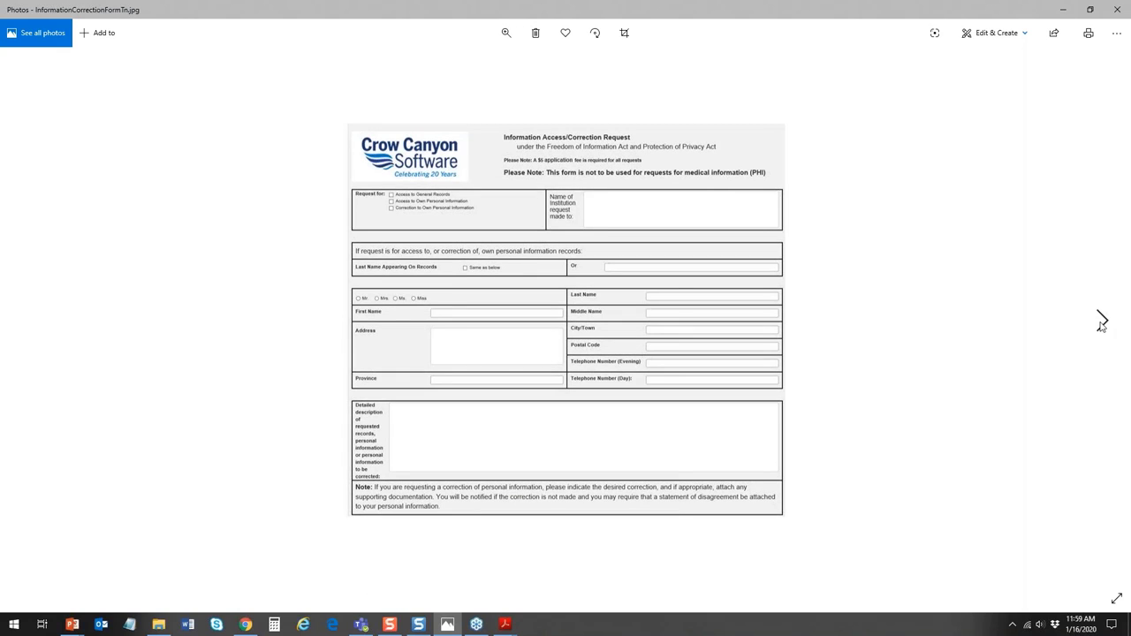
left_click(1101, 322)
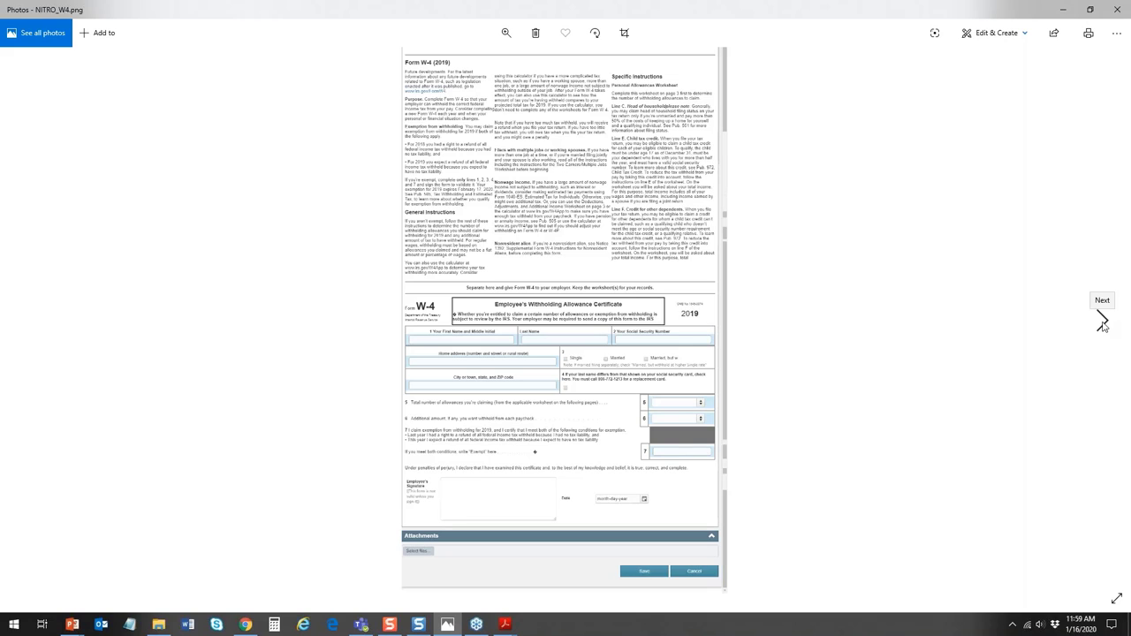
left_click(1103, 323)
left_click(1103, 323)
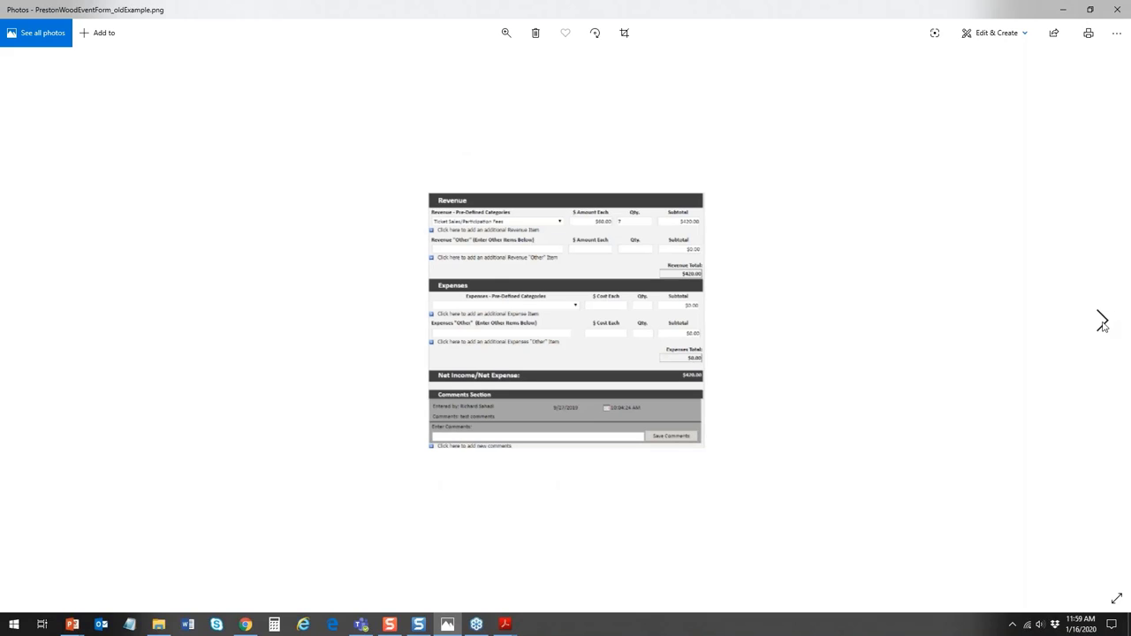
left_click(1103, 323)
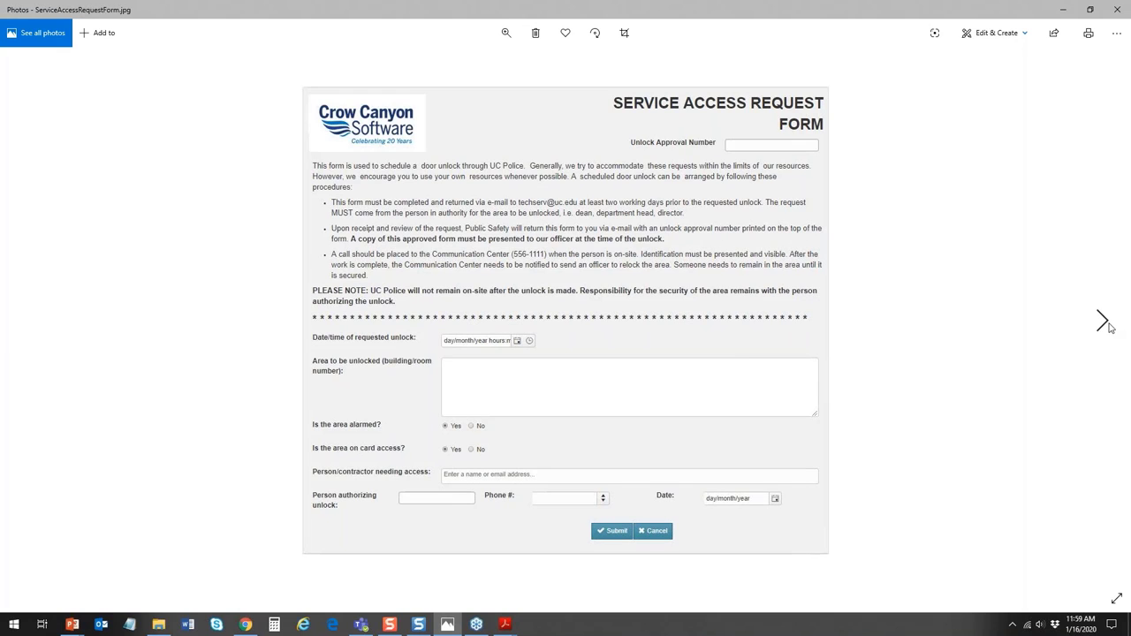
left_click(1103, 323)
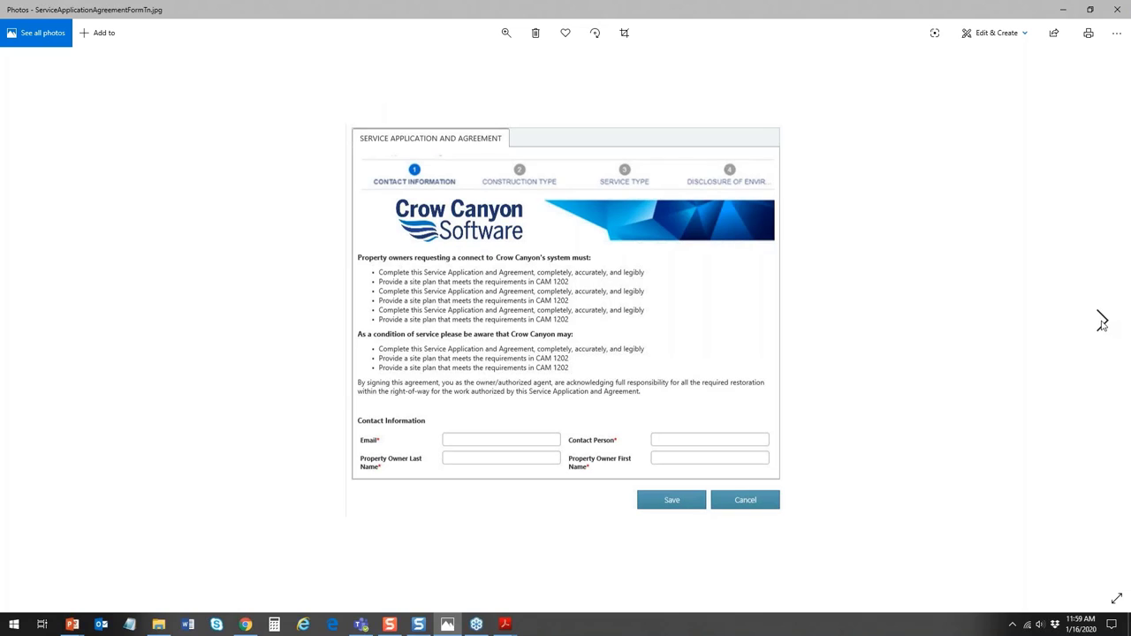
left_click(1103, 324)
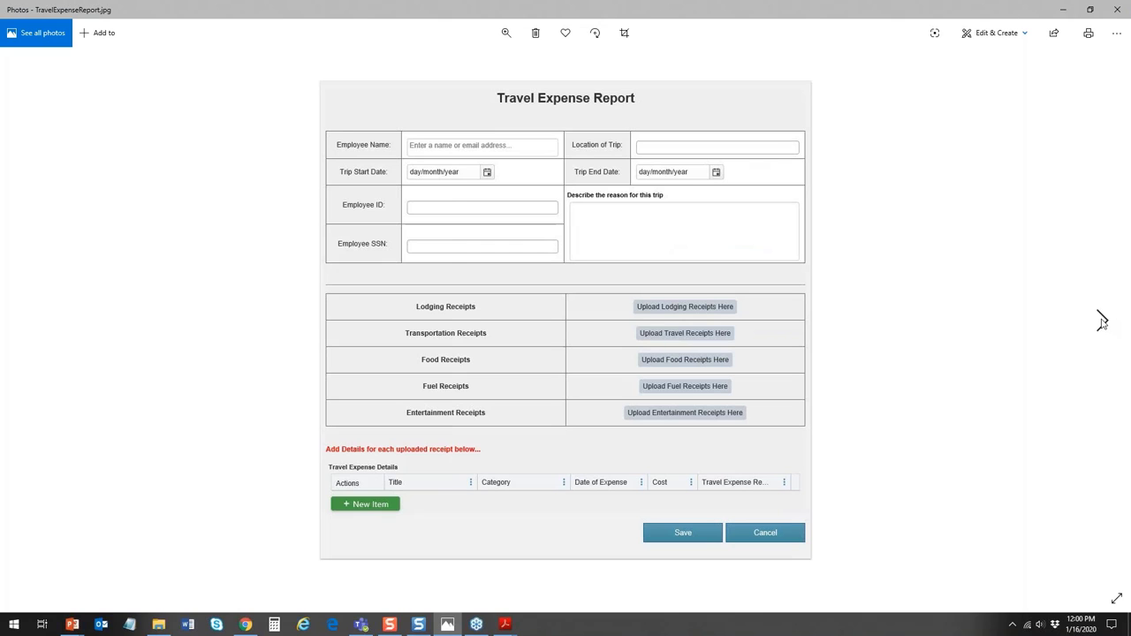
left_click(1103, 324)
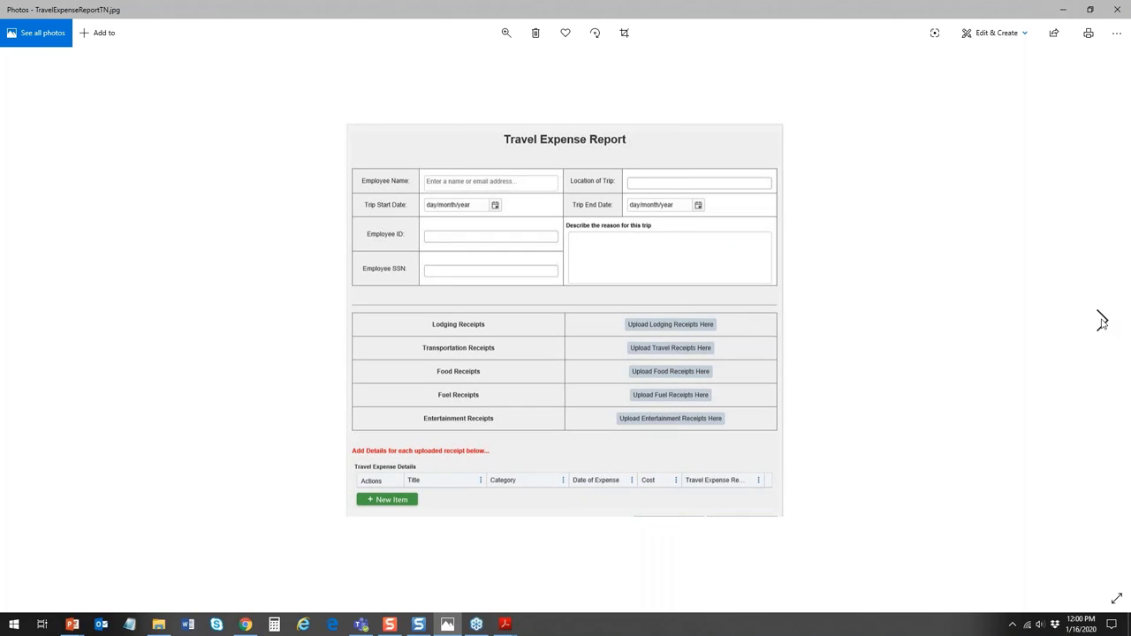
left_click(1103, 323)
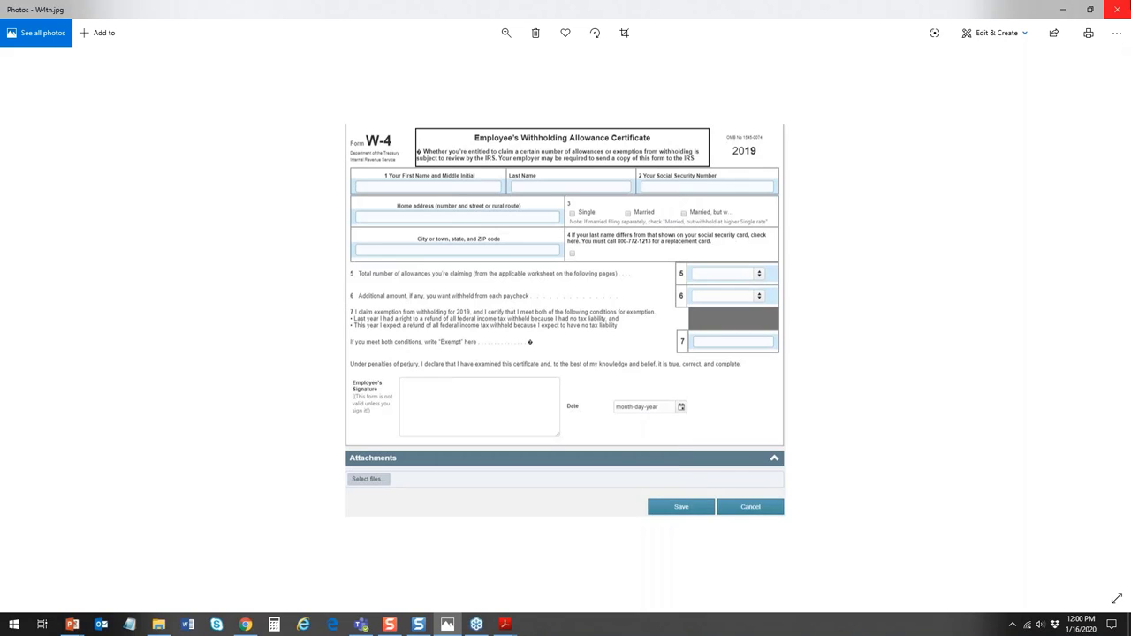
Close the sample image, shrink the browser window to phone size to view the HR Request form's responsive layout, and cancel the form.
left_click(1118, 10)
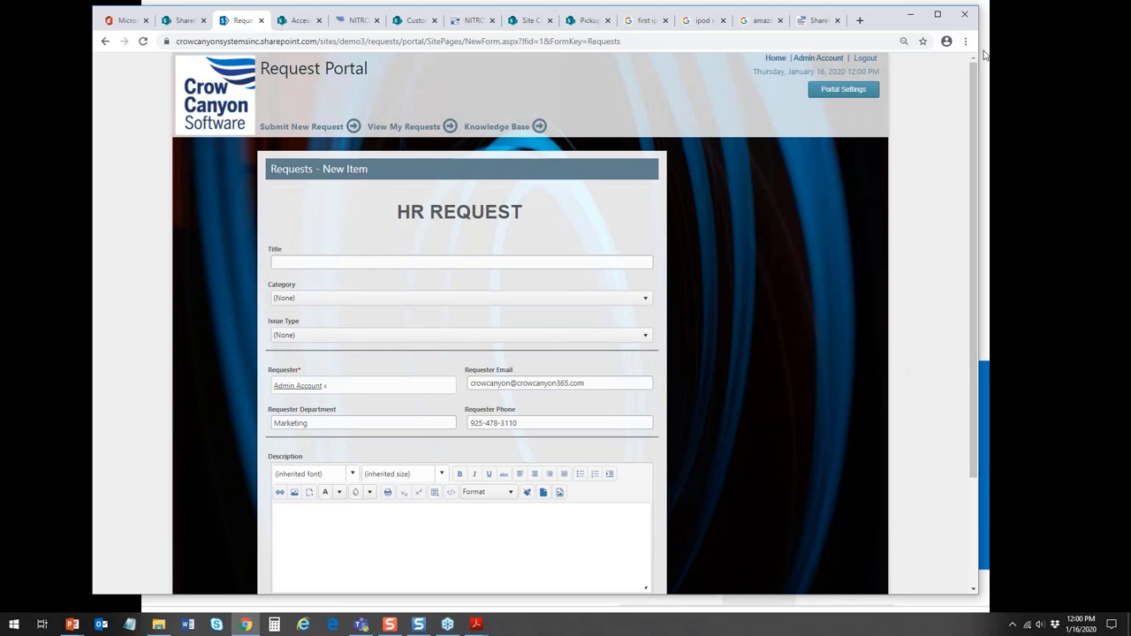
left_click_drag(978, 57, 325, 81)
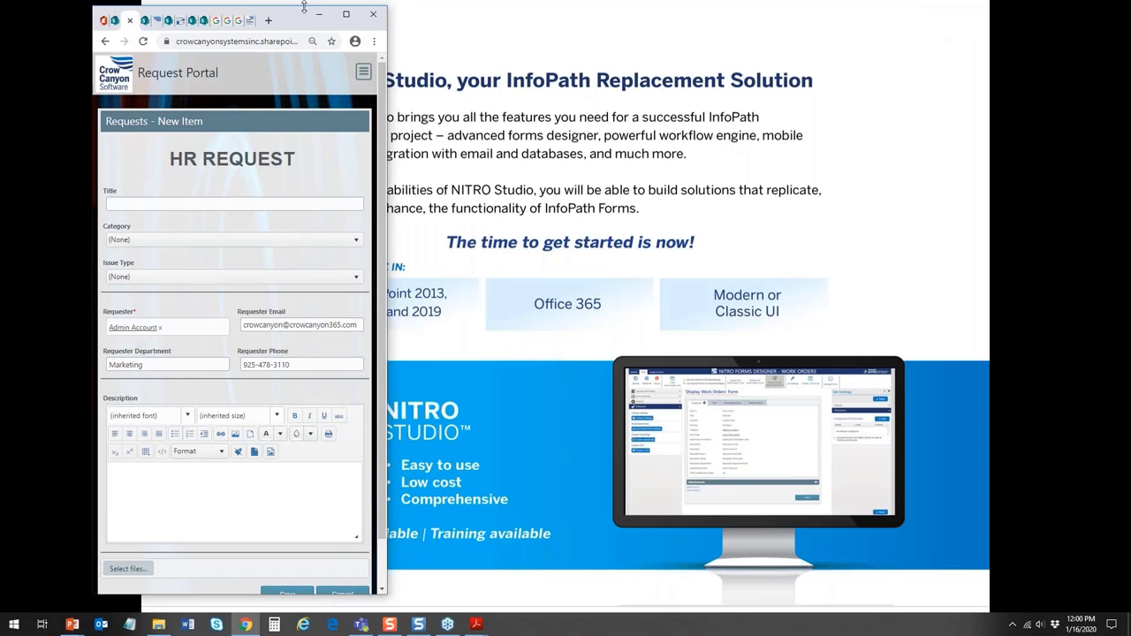
left_click_drag(303, 7, 292, 137)
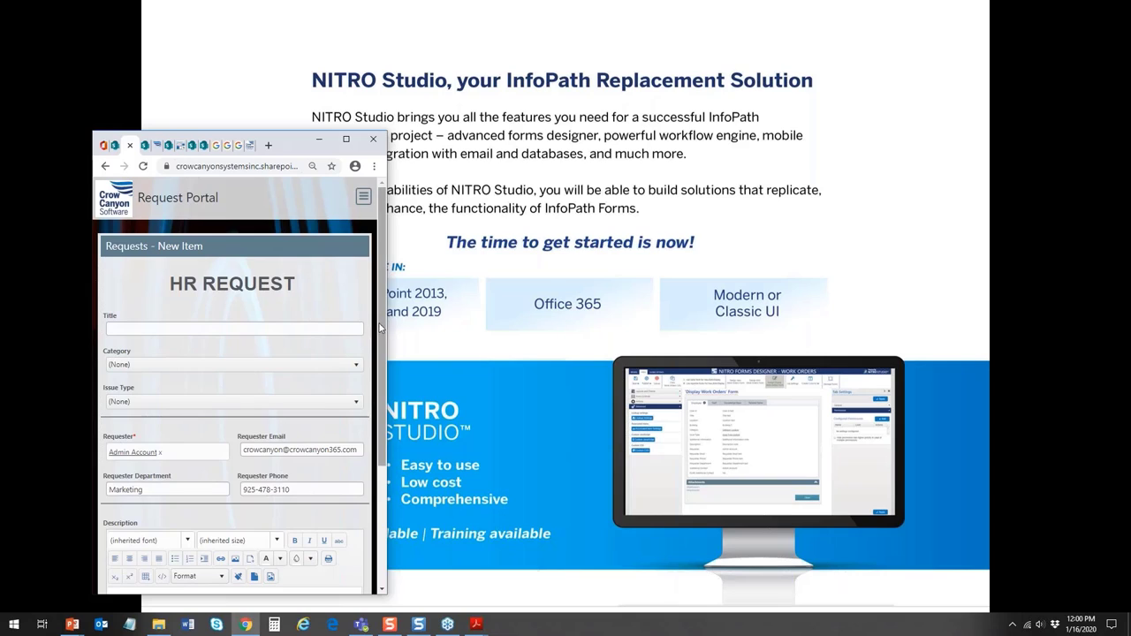
scroll(380, 328, "down", 2)
left_click(338, 543)
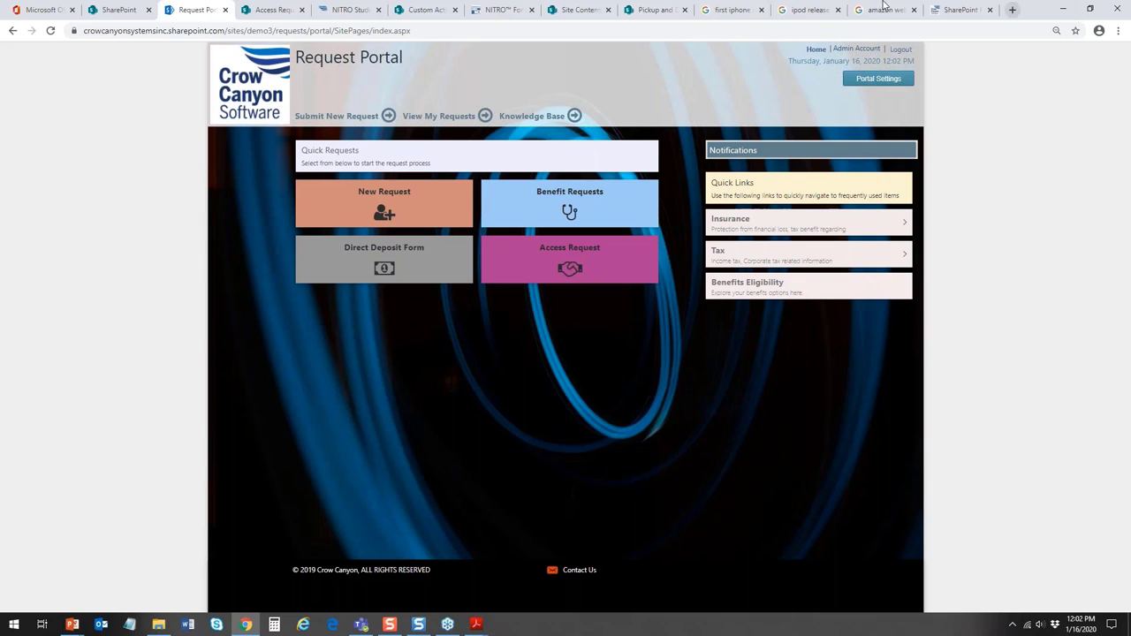
On the Custom Actions page, view the Invoke Workflow action's settings, cancel them and list the available action types again.
left_click(340, 12)
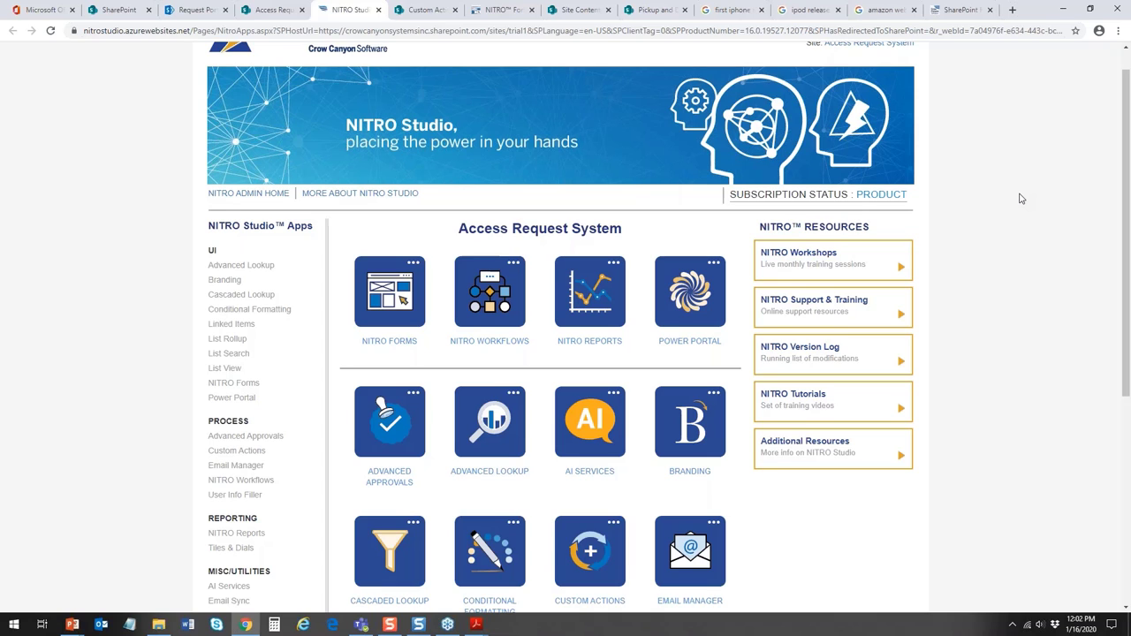
left_click(428, 11)
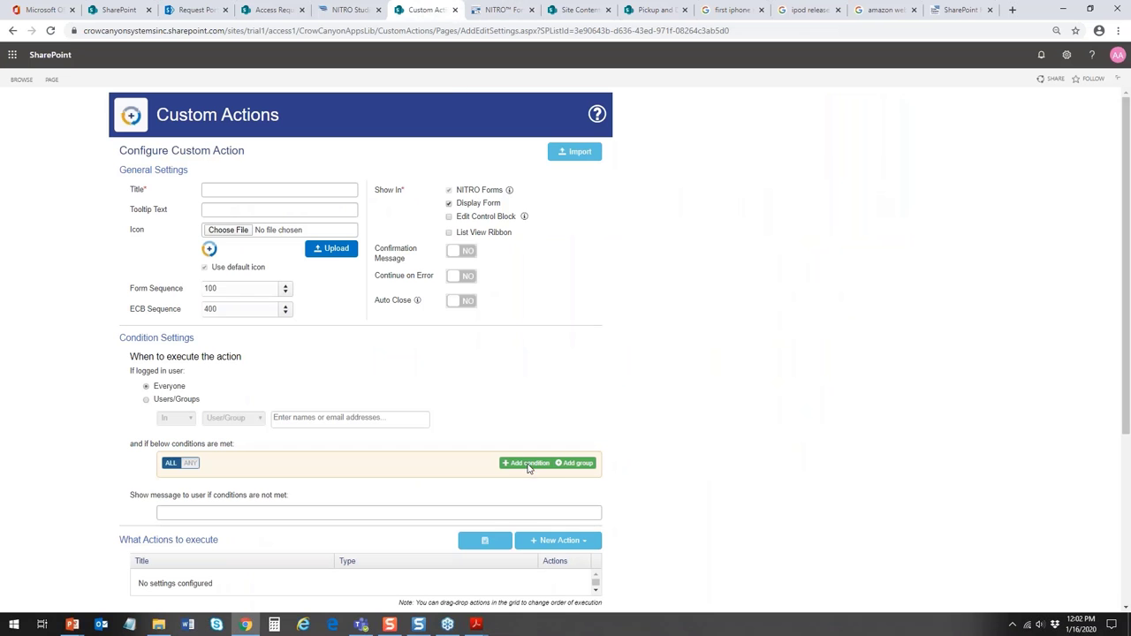
left_click(534, 541)
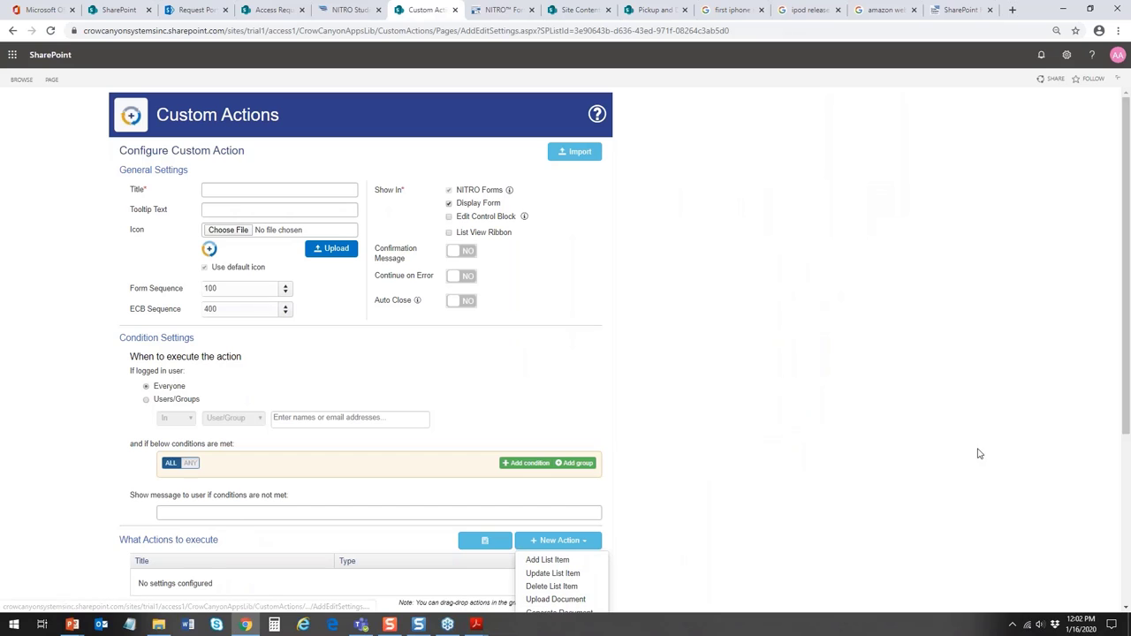
scroll(1126, 419, "down", 1)
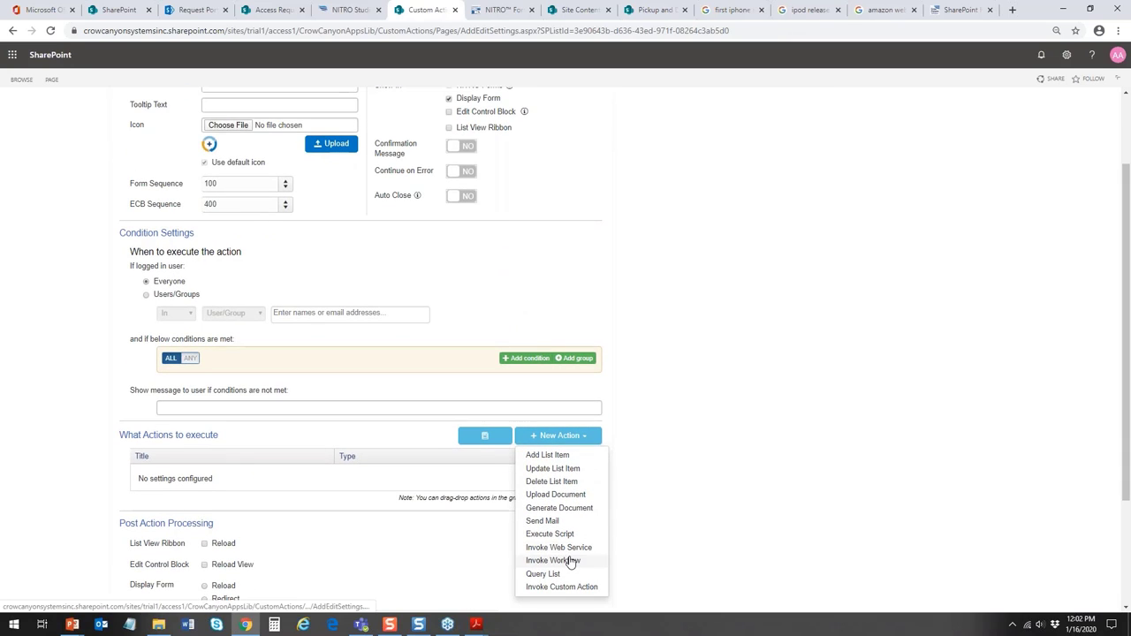
left_click(569, 560)
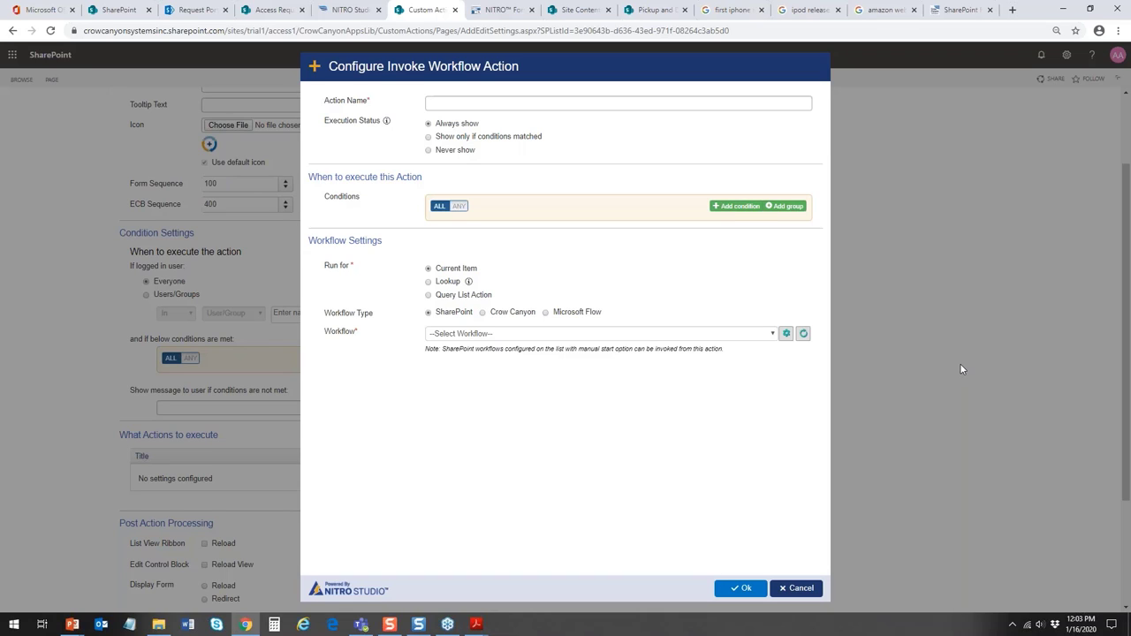
left_click(779, 589)
left_click(583, 436)
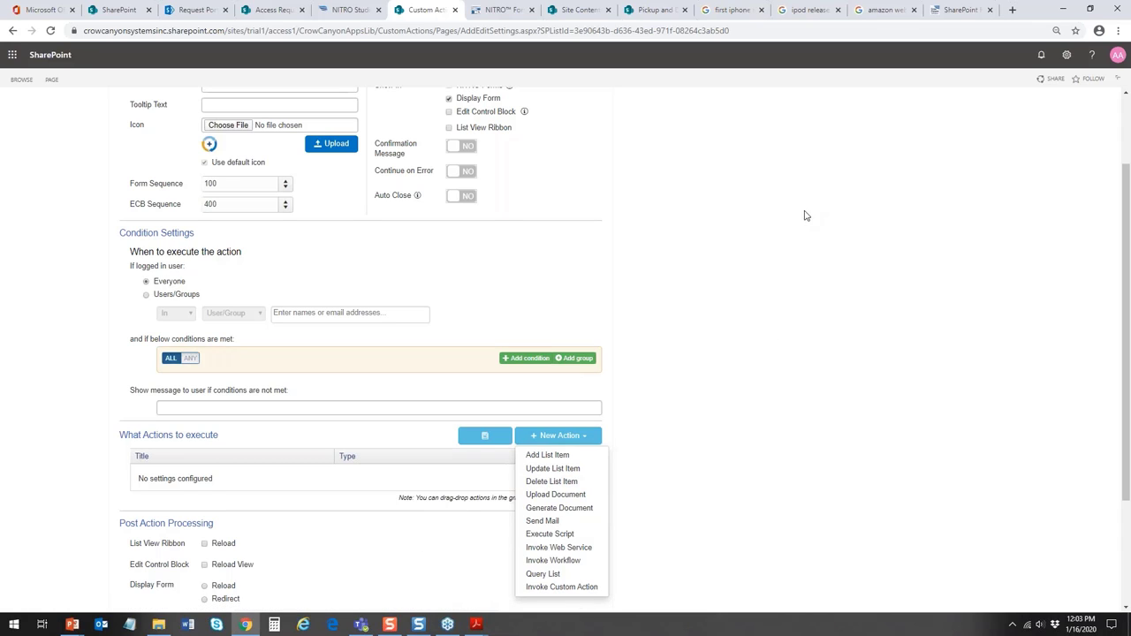
View the request "Access needed to SQL database", open its associated task "Give permission to user for database access" for editing, and cancel.
left_click(268, 9)
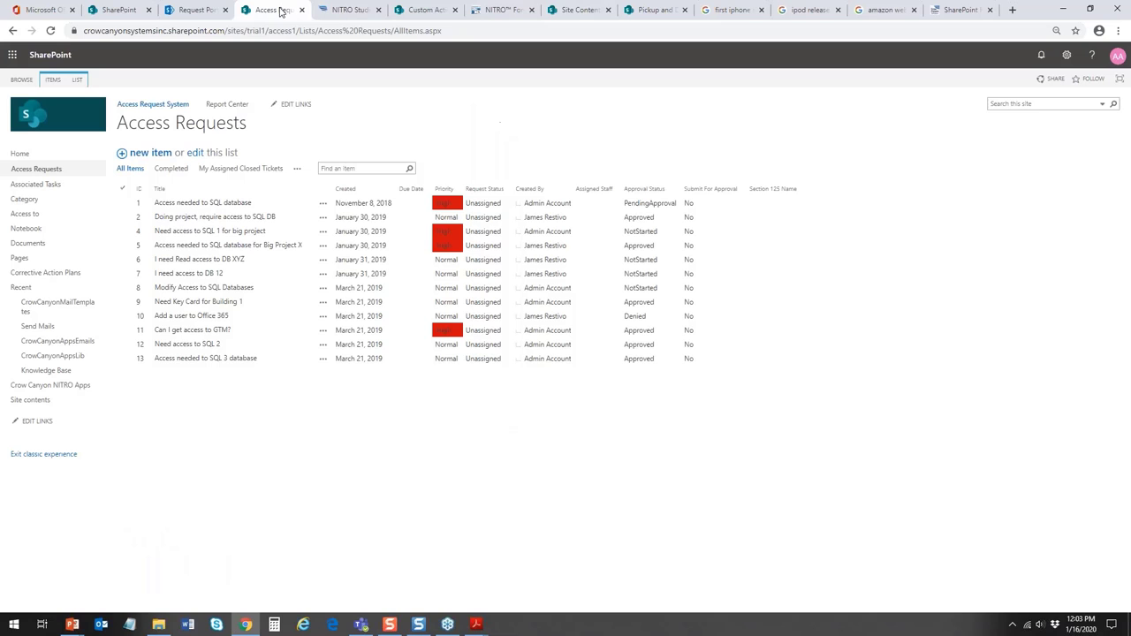
left_click(199, 203)
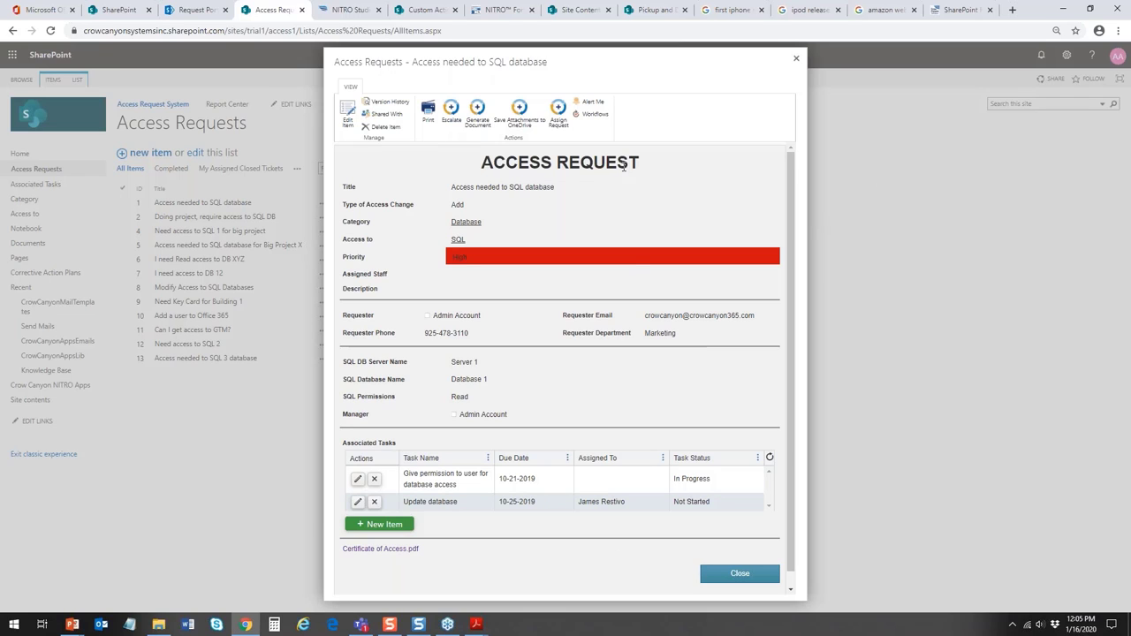
left_click(513, 485)
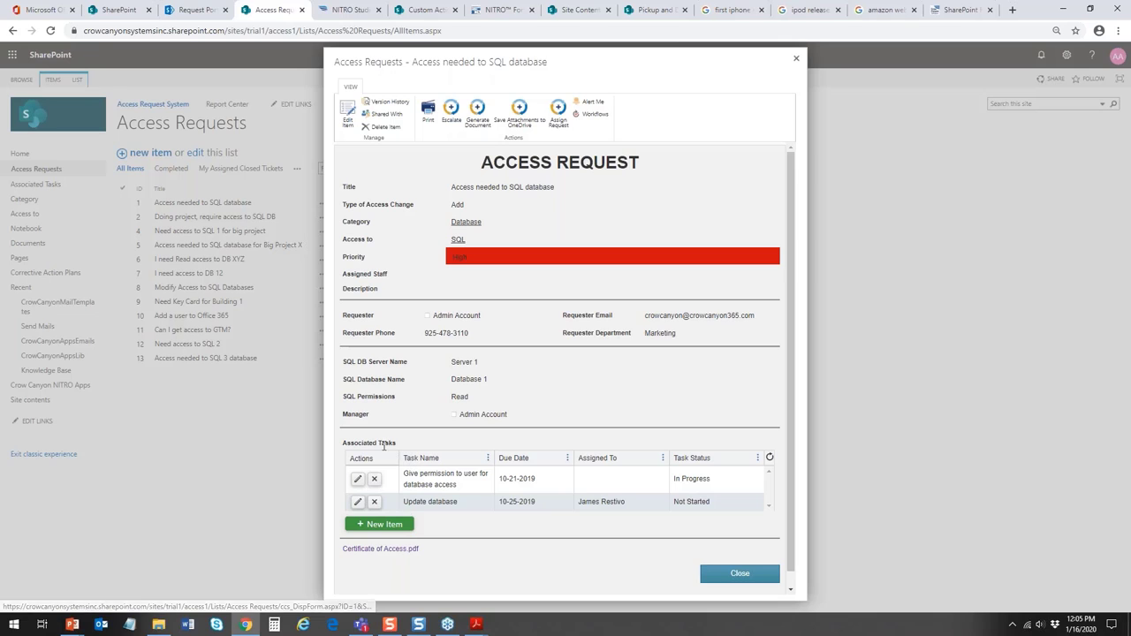
left_click(413, 477)
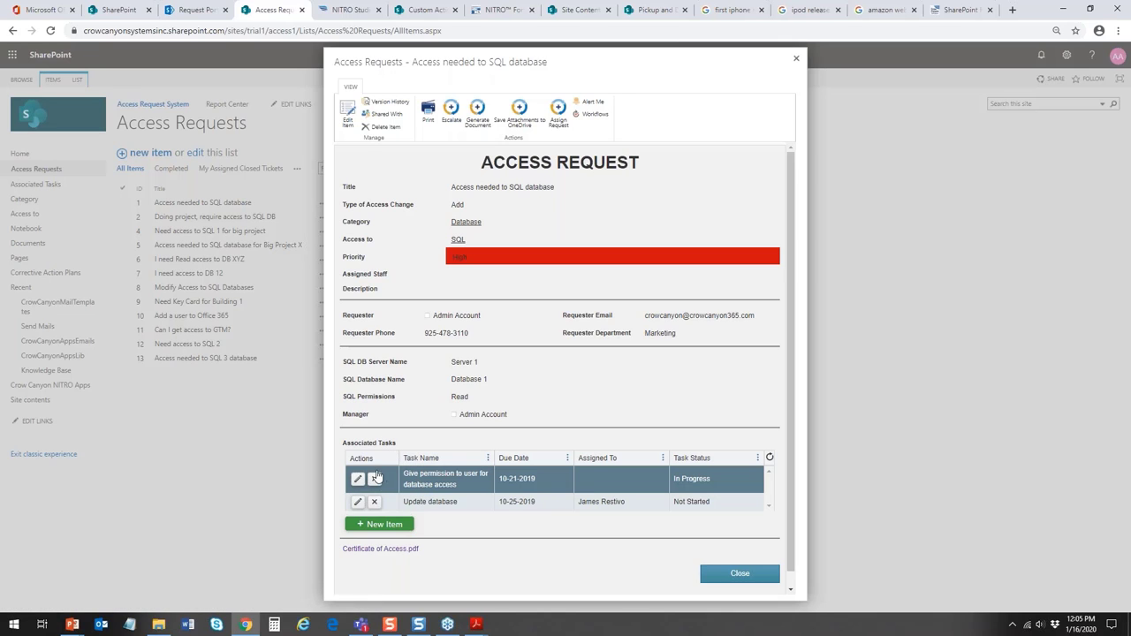
left_click(375, 478)
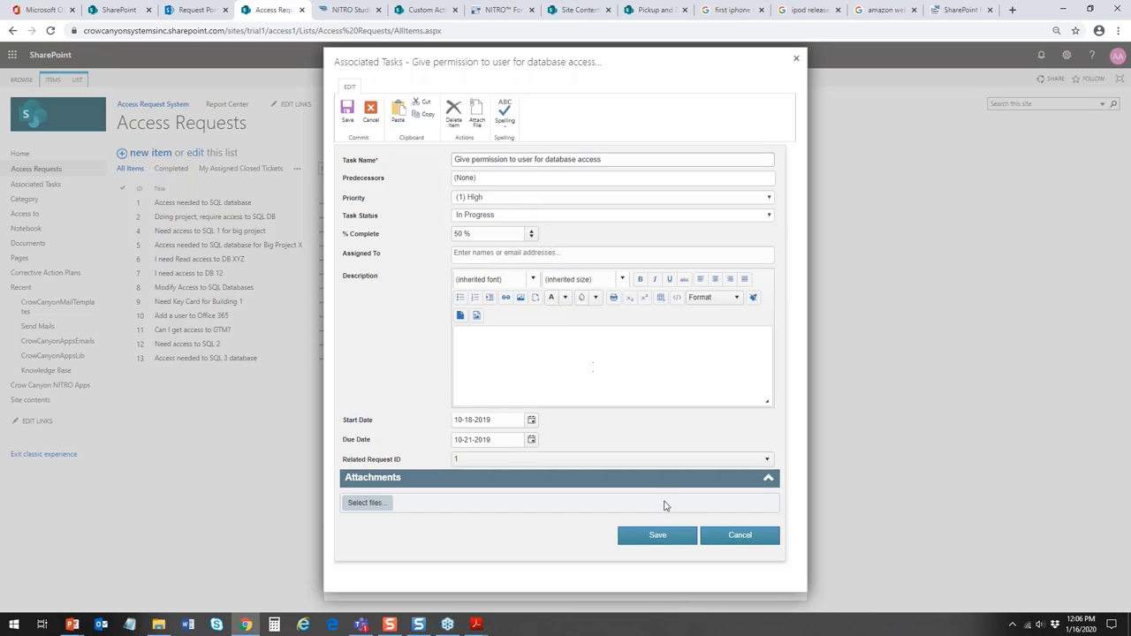
left_click(740, 536)
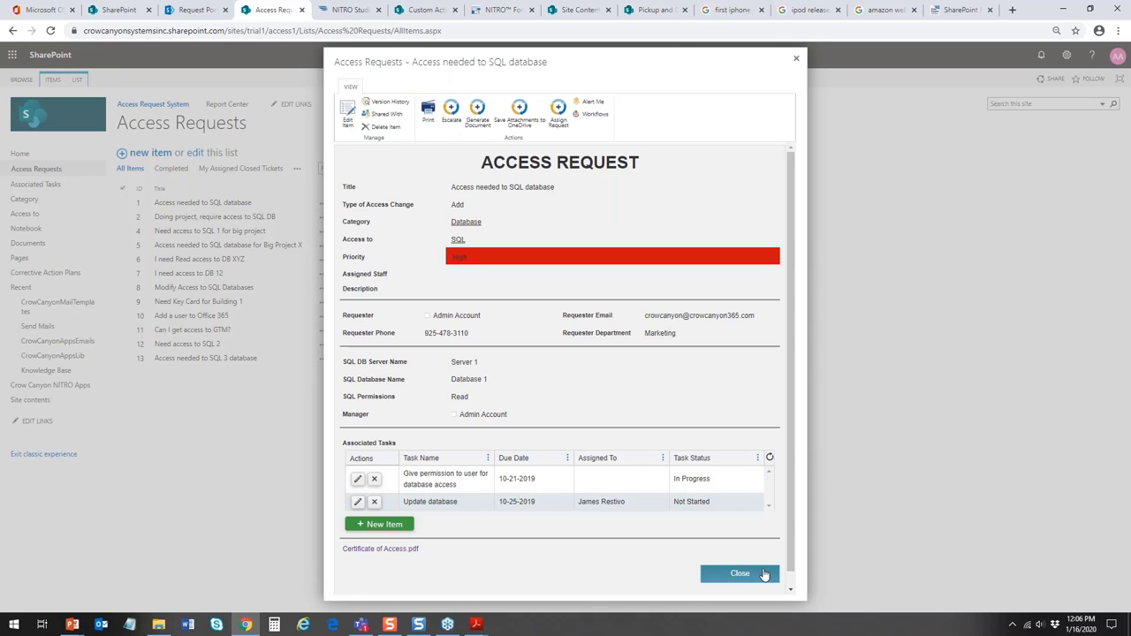
Revisit the Access Requests form design, switch to the Crow Canyon Software website and open the NITRO Studio Resources page.
left_click(502, 10)
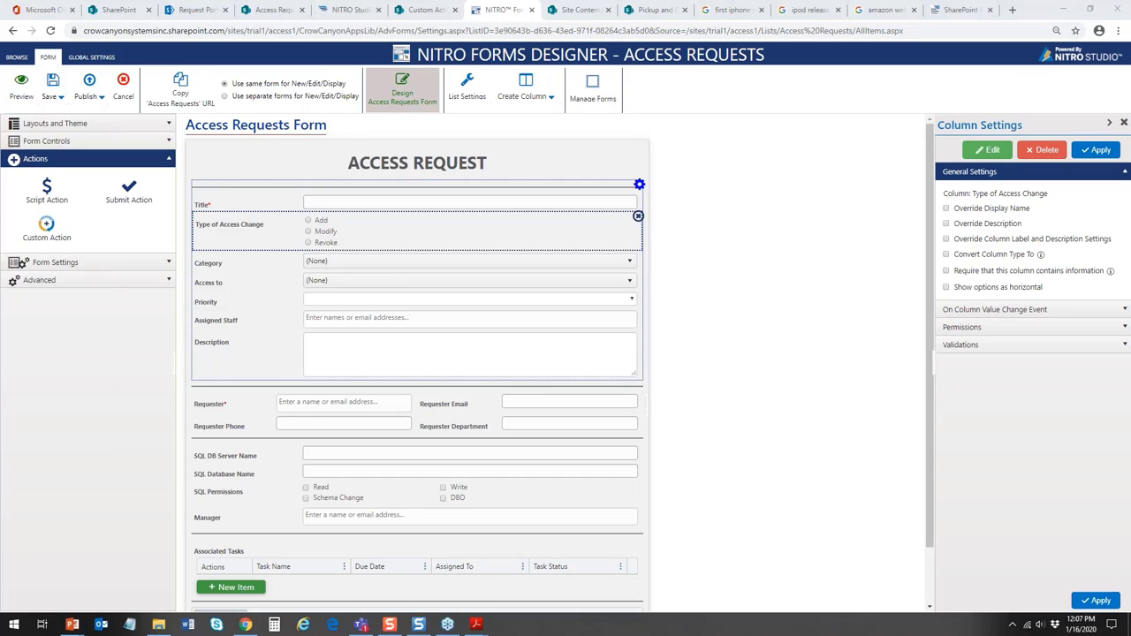
left_click(959, 10)
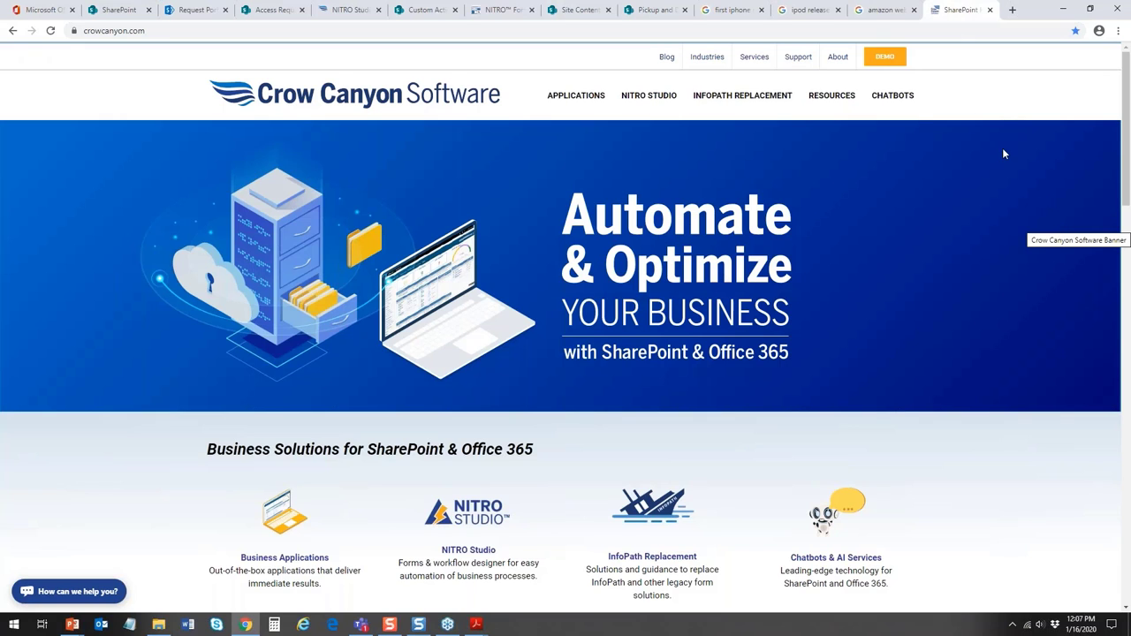
mouse_move(596, 103)
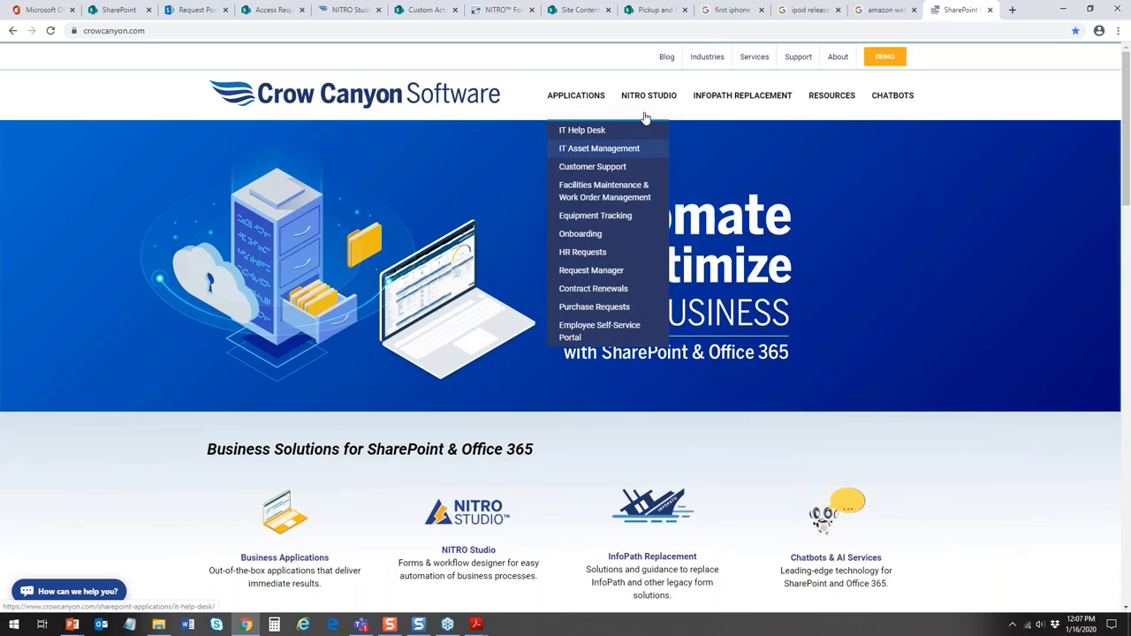
mouse_move(654, 103)
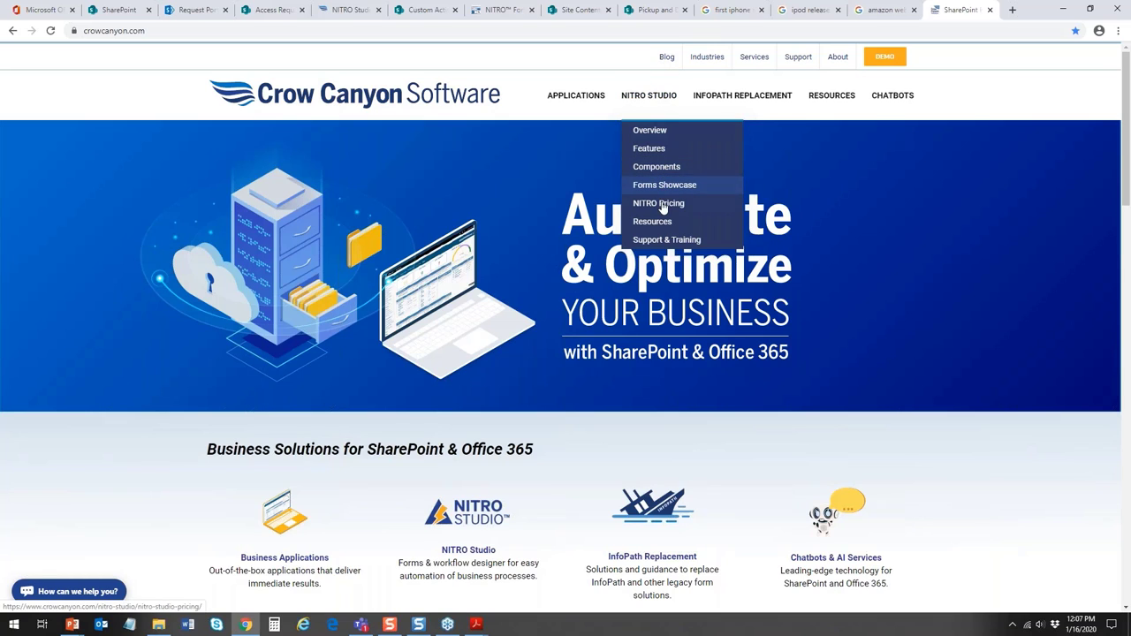
mouse_move(739, 100)
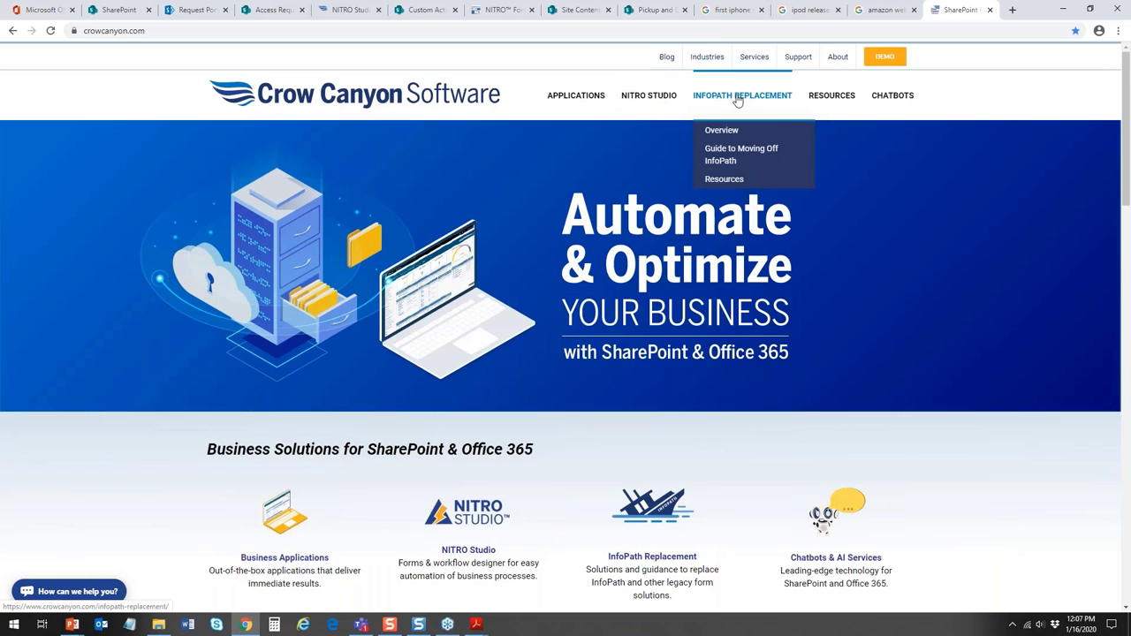
mouse_move(826, 104)
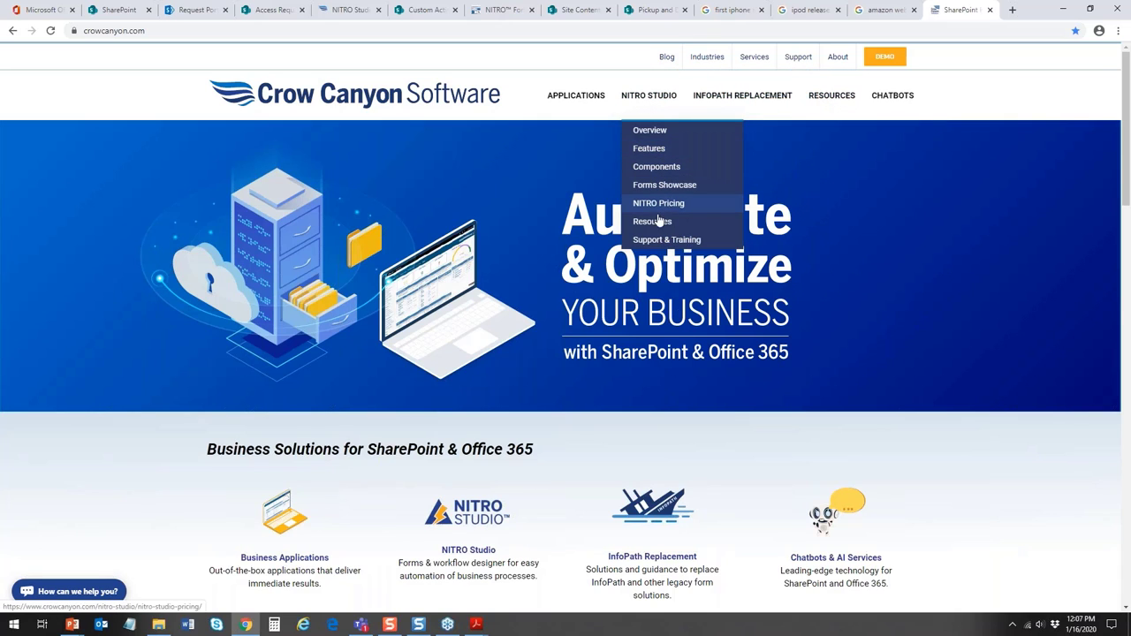
left_click(656, 224)
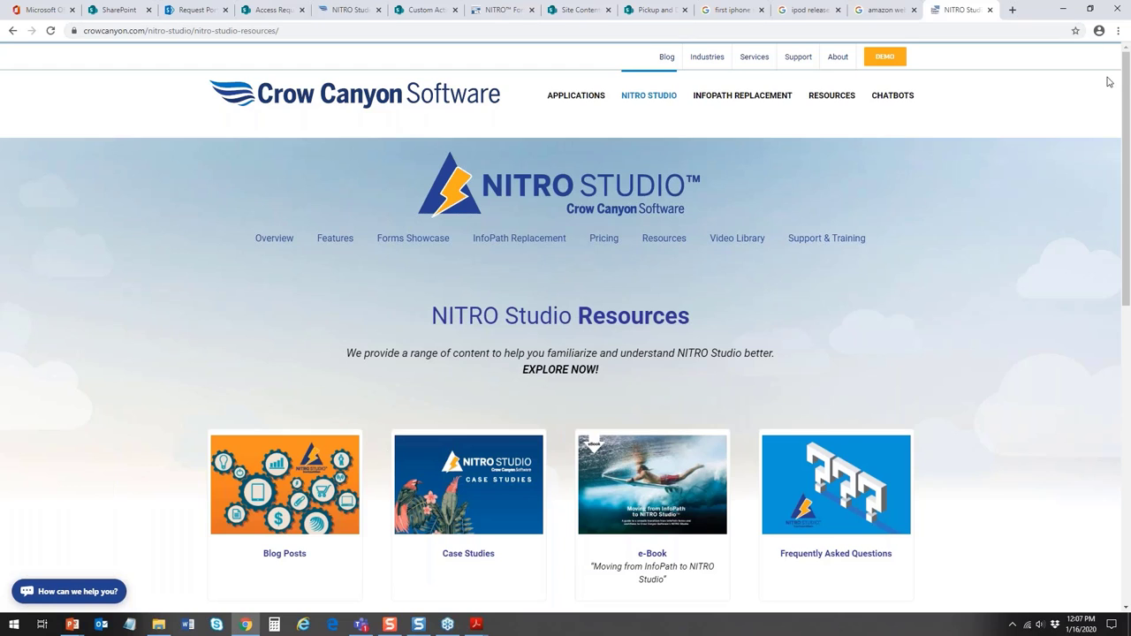
Open the NITRO Studio Video Library from the resources and browse to the InfoPath Replacement video series.
scroll(1125, 85, "down", 3)
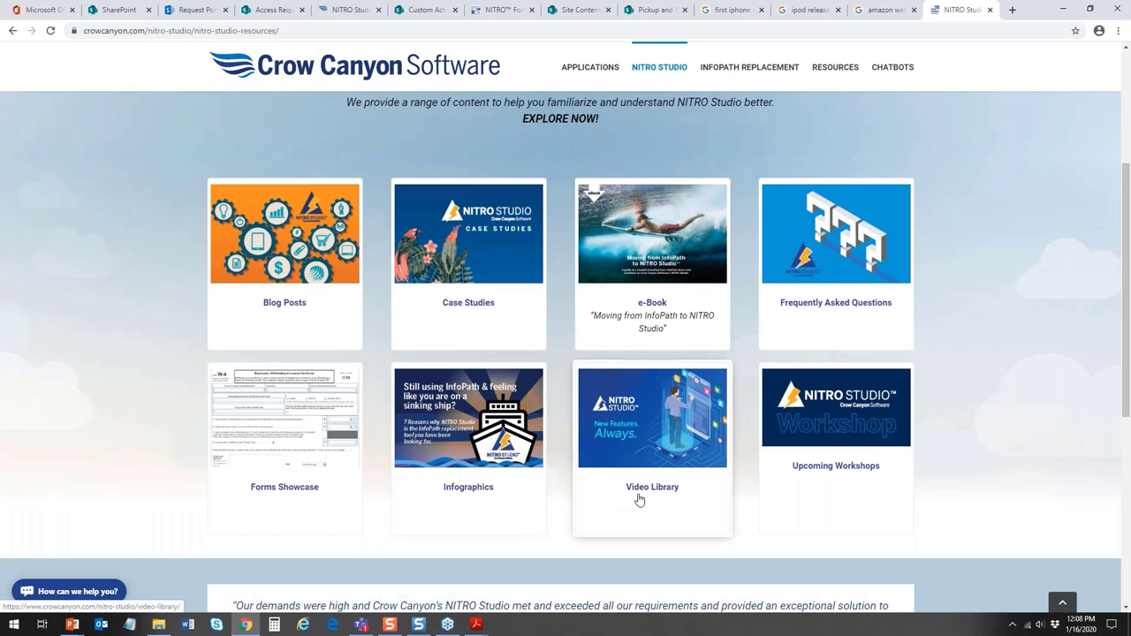
left_click(692, 500)
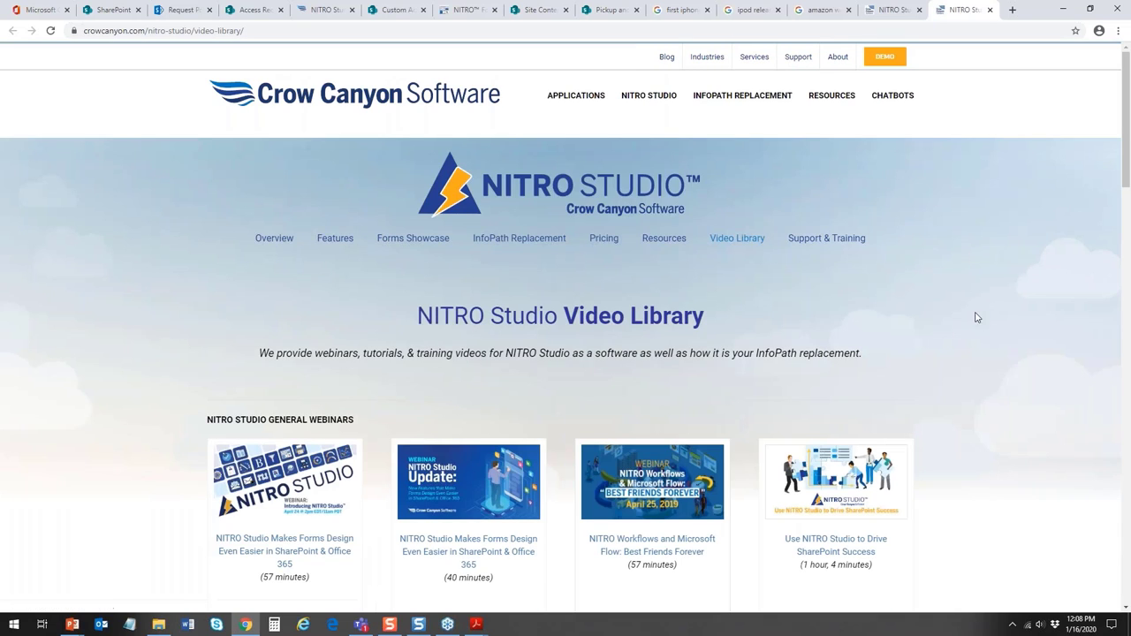
left_click_drag(1126, 146, 1126, 429)
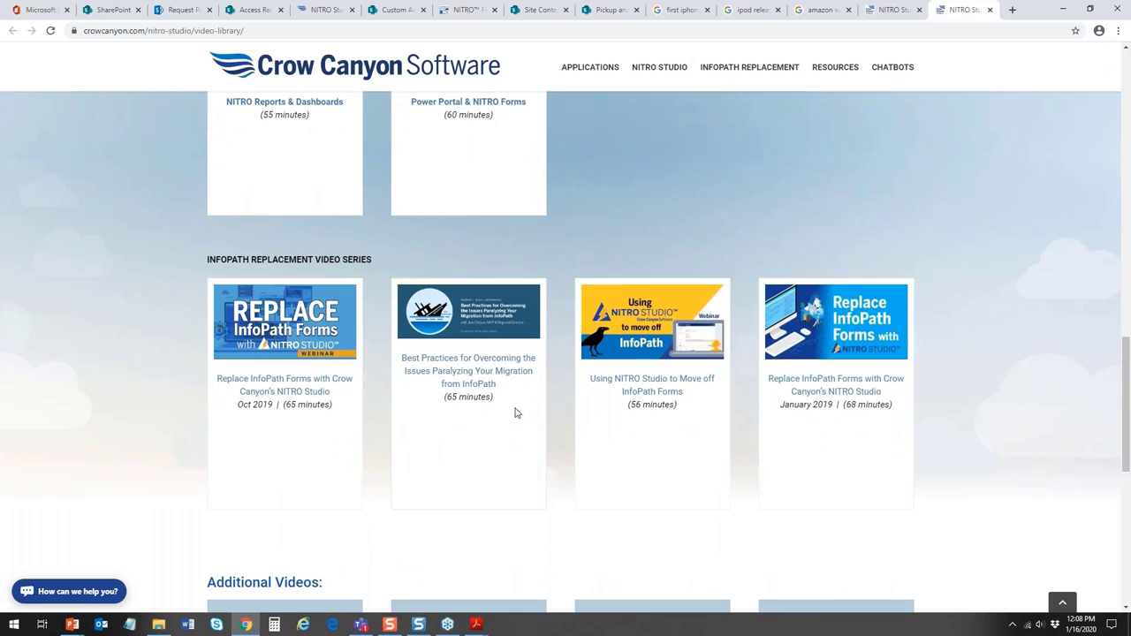